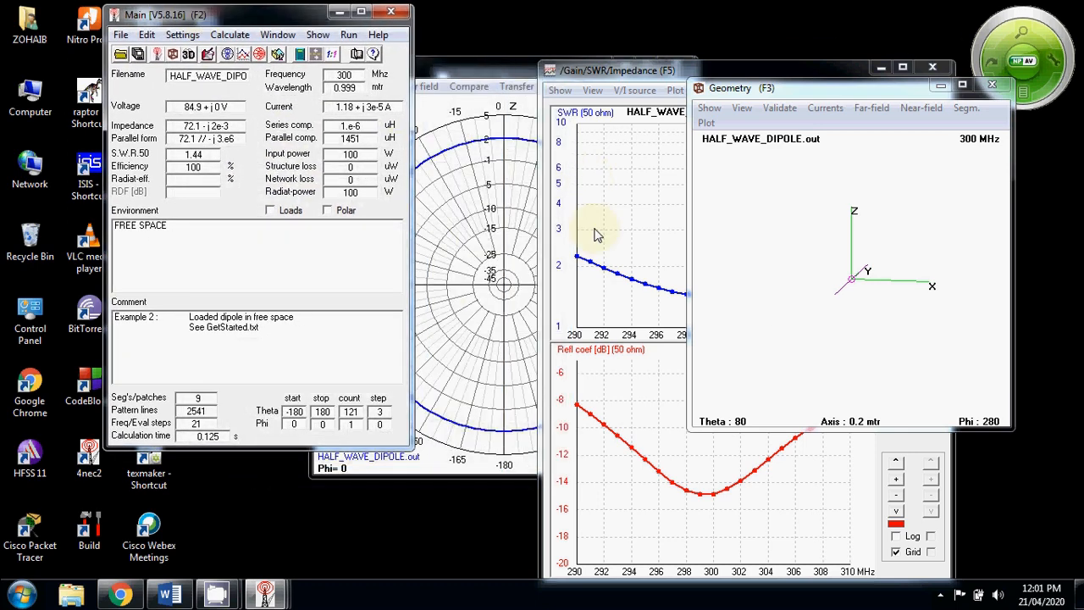
{"action": "left_click", "coordinate": [188, 39]}
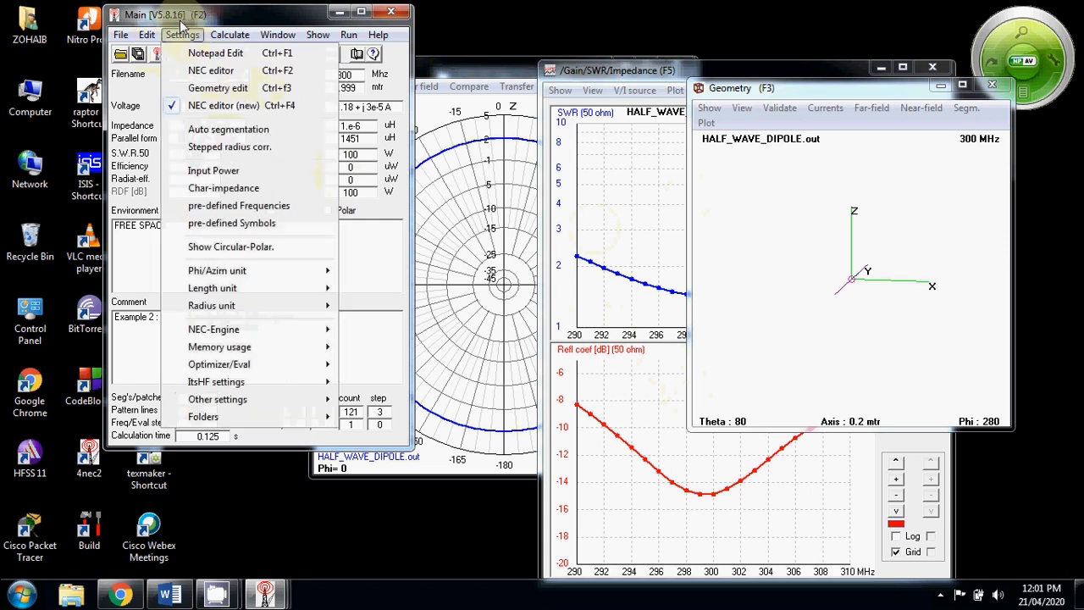
{"action": "left_click", "coordinate": [183, 38]}
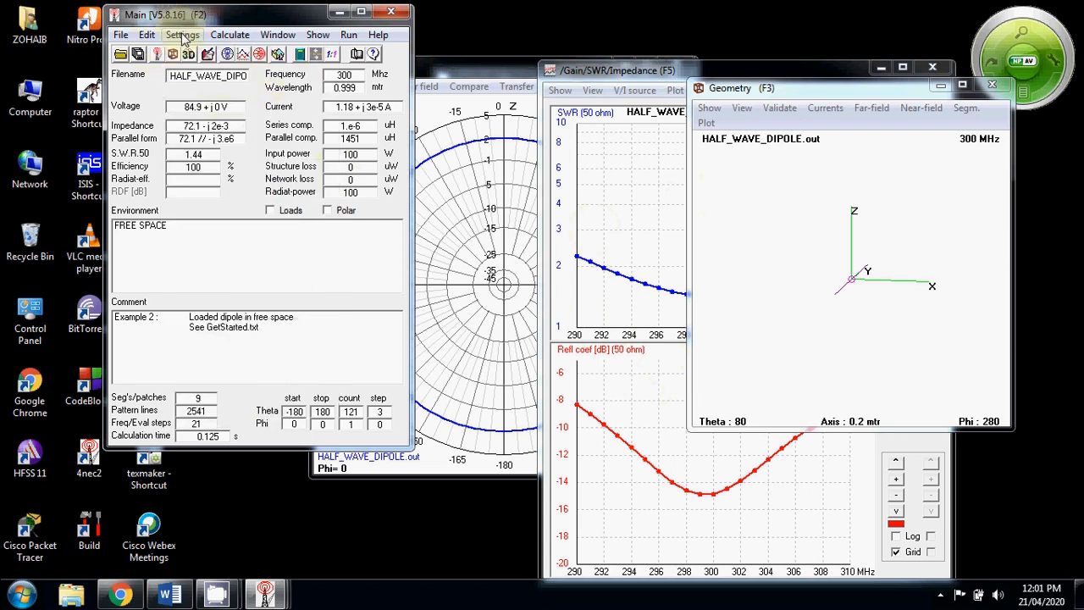
{"action": "left_click", "coordinate": [183, 38]}
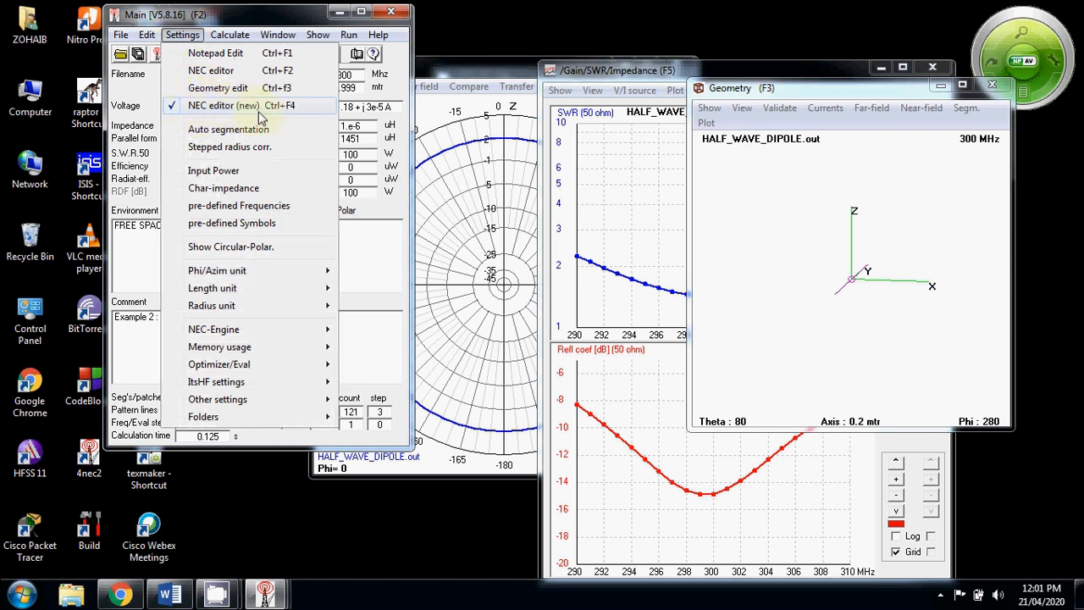
{"action": "left_click", "coordinate": [214, 22]}
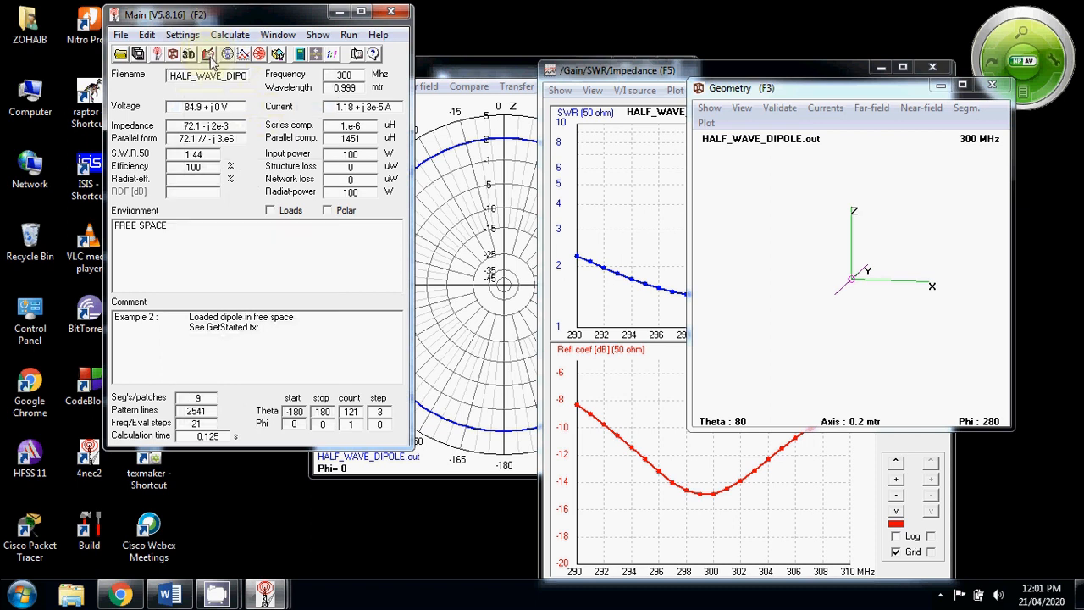
Open the NEC editor for the antenna model and start a new, empty model file
{"action": "left_click", "coordinate": [208, 58]}
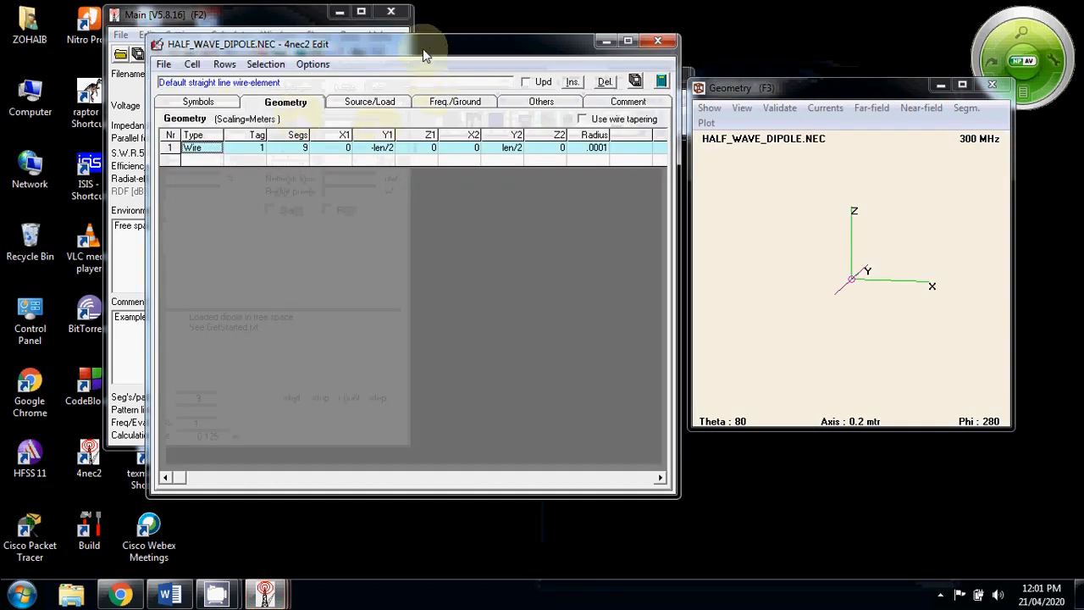
{"action": "left_click_drag", "start_coordinate": [422, 49], "coordinate": [633, 54]}
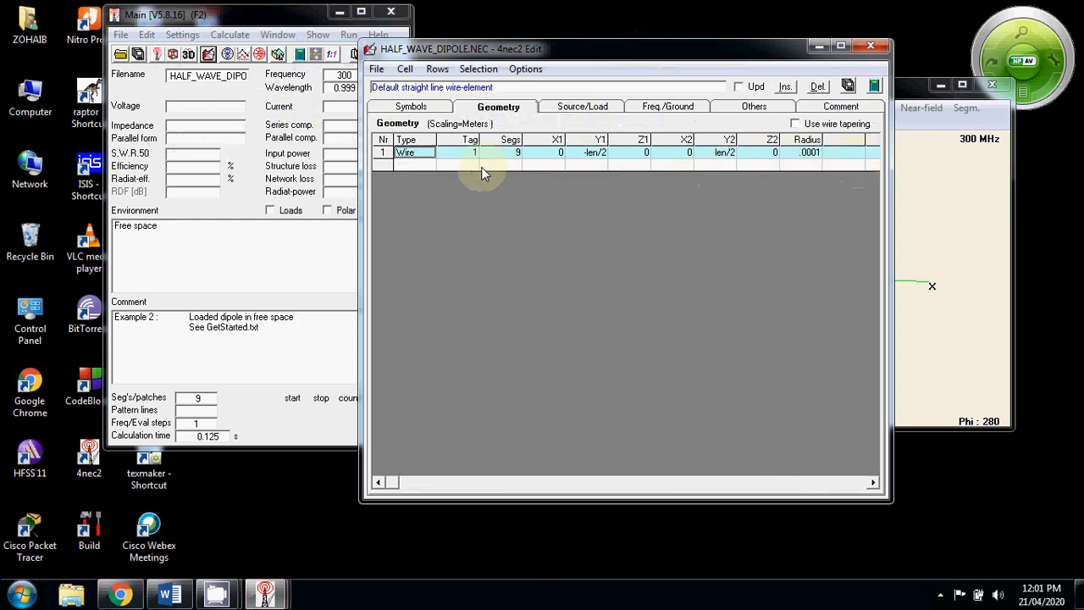
{"action": "left_click", "coordinate": [378, 71]}
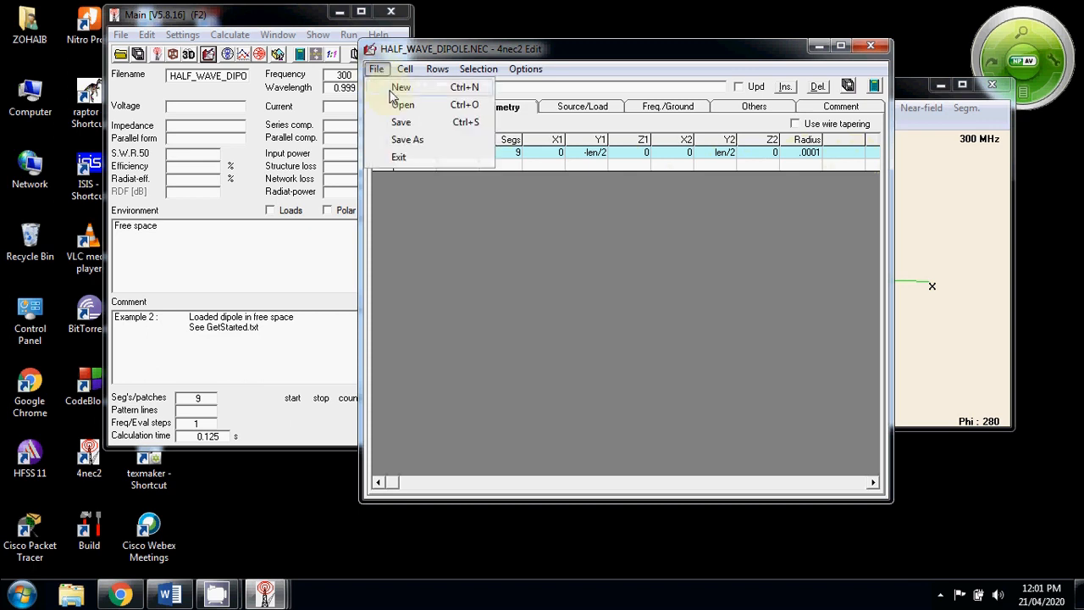
{"action": "left_click", "coordinate": [395, 88]}
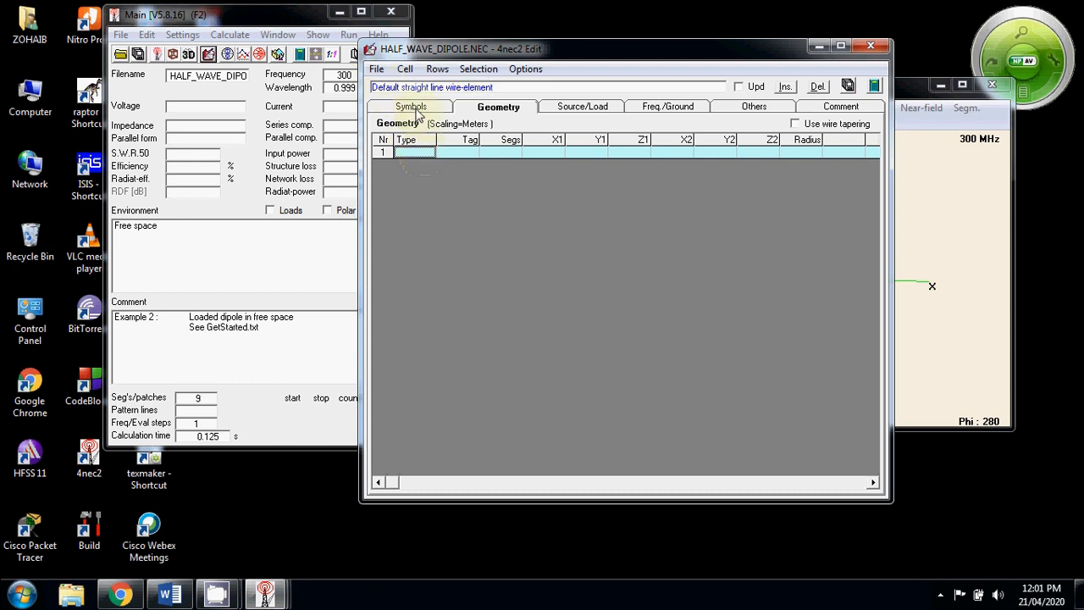
Define the symbols lambda=1, len=0.47 and dia=0.01 for the new model
{"action": "left_click", "coordinate": [415, 113]}
{"action": "left_click", "coordinate": [423, 154]}
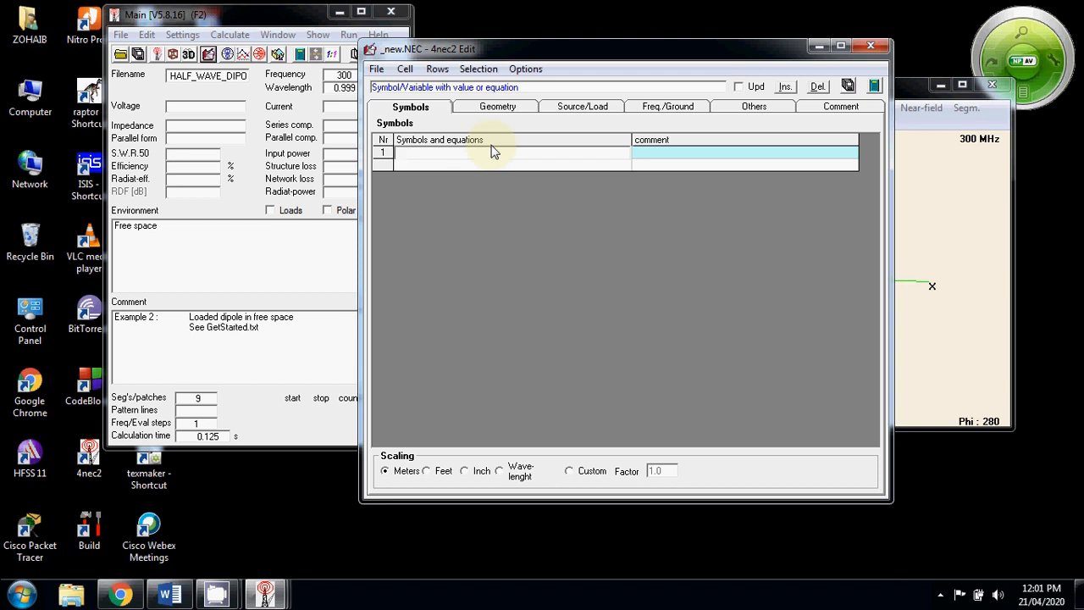
{"action": "type", "text": "lambda=1"}
{"action": "key", "text": "Return"}
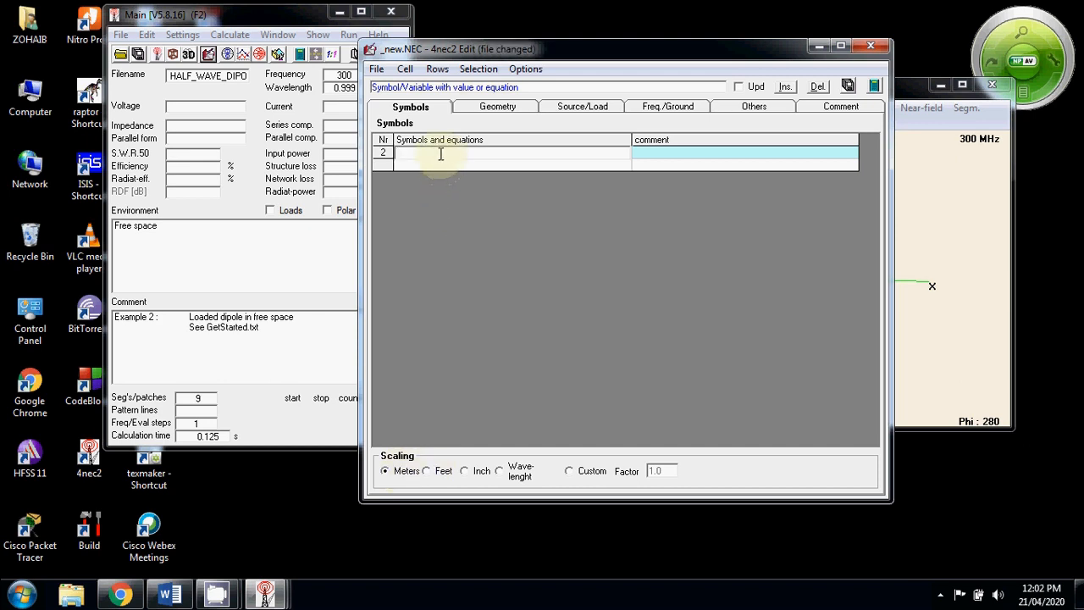
{"action": "type", "text": "len=0.47"}
{"action": "key", "text": "Return"}
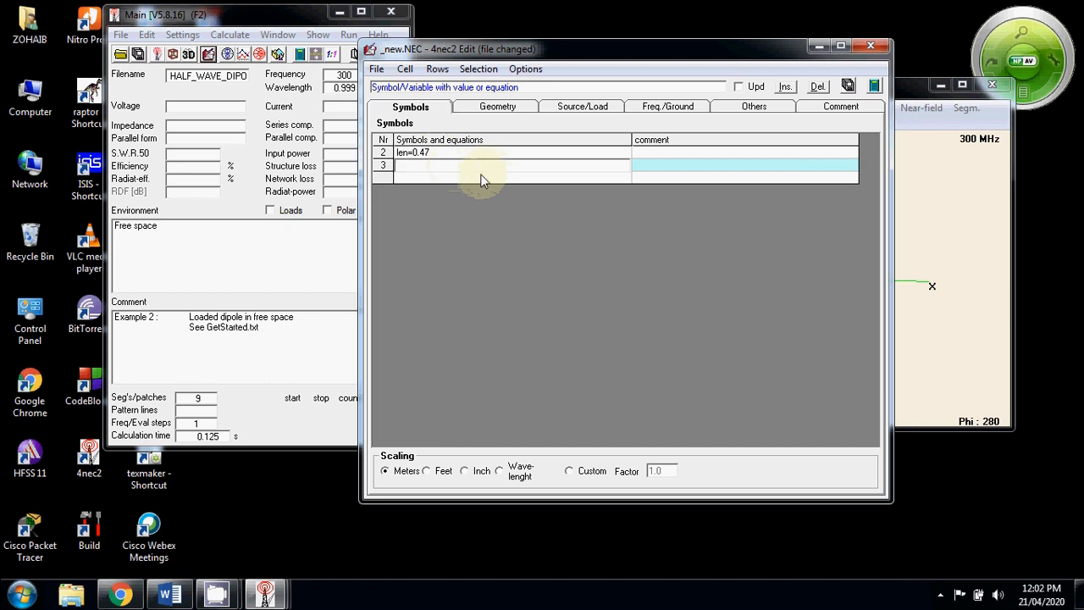
{"action": "type", "text": "dia=0.01"}
Add a Wire element to the geometry with tag number 1 and 11 segments
{"action": "left_click", "coordinate": [499, 110]}
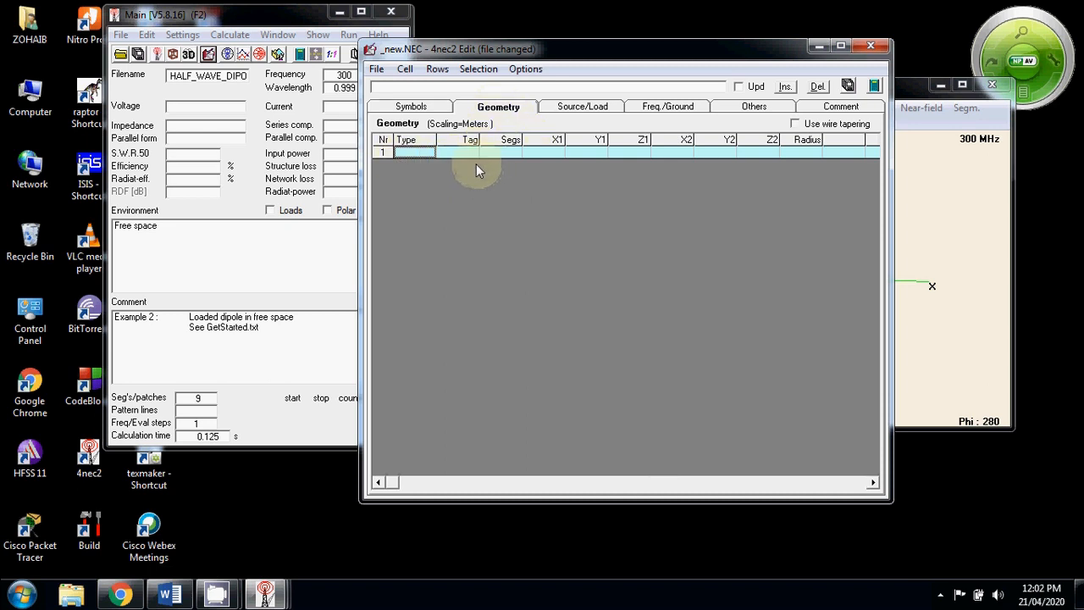
{"action": "left_click", "coordinate": [408, 153]}
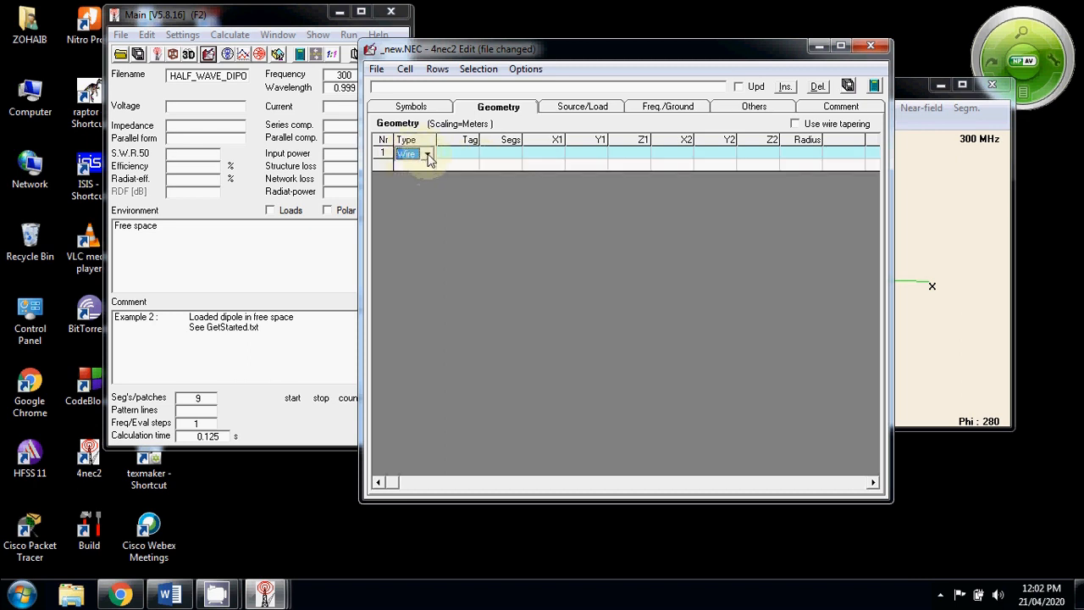
{"action": "left_click", "coordinate": [427, 155]}
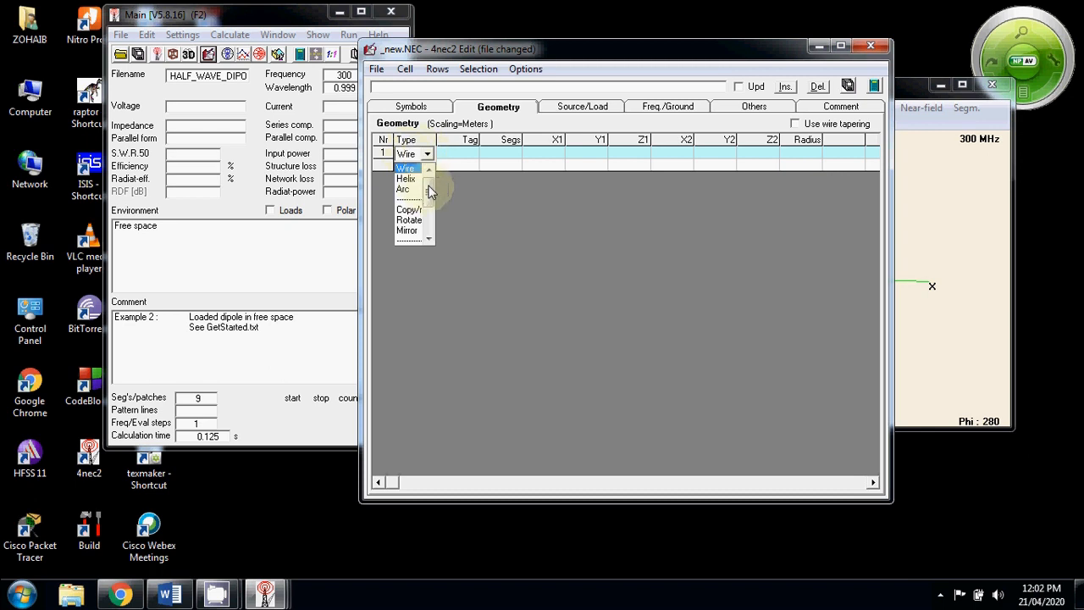
{"action": "mouse_move", "coordinate": [431, 194]}
{"action": "left_mouse_down"}
{"action": "mouse_move", "coordinate": [432, 226]}
{"action": "mouse_move", "coordinate": [438, 184]}
{"action": "left_mouse_up"}
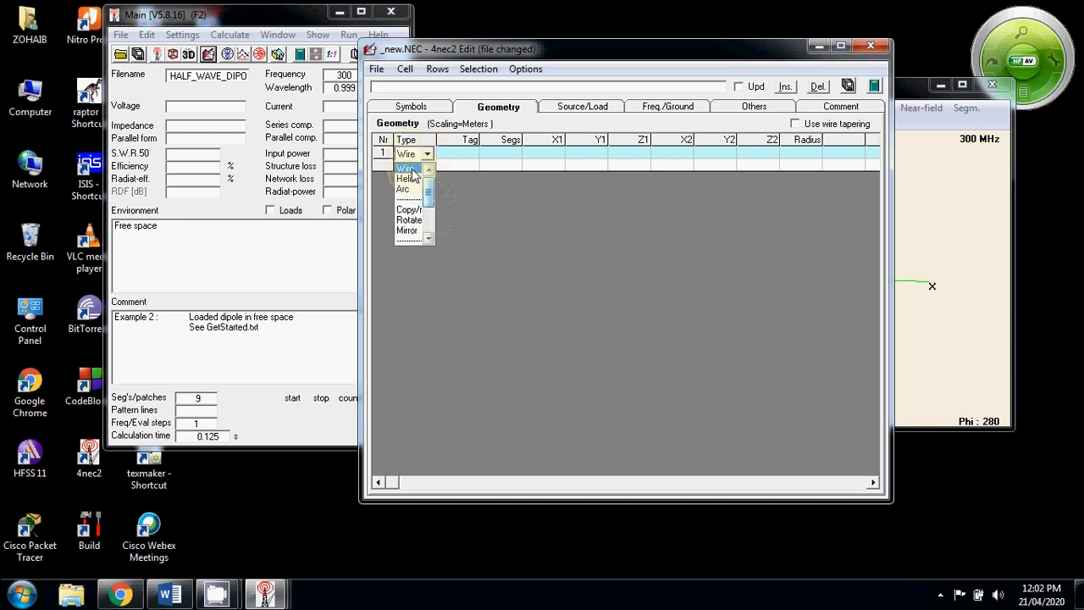
{"action": "left_click", "coordinate": [411, 169]}
{"action": "left_click", "coordinate": [458, 152]}
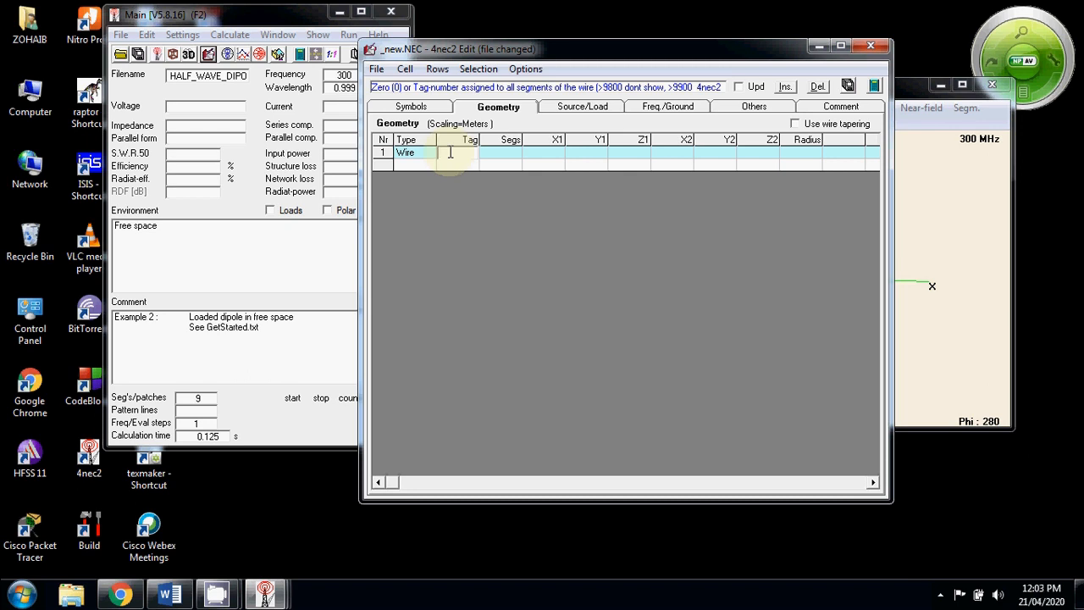
{"action": "type", "text": "1"}
{"action": "left_click", "coordinate": [507, 153]}
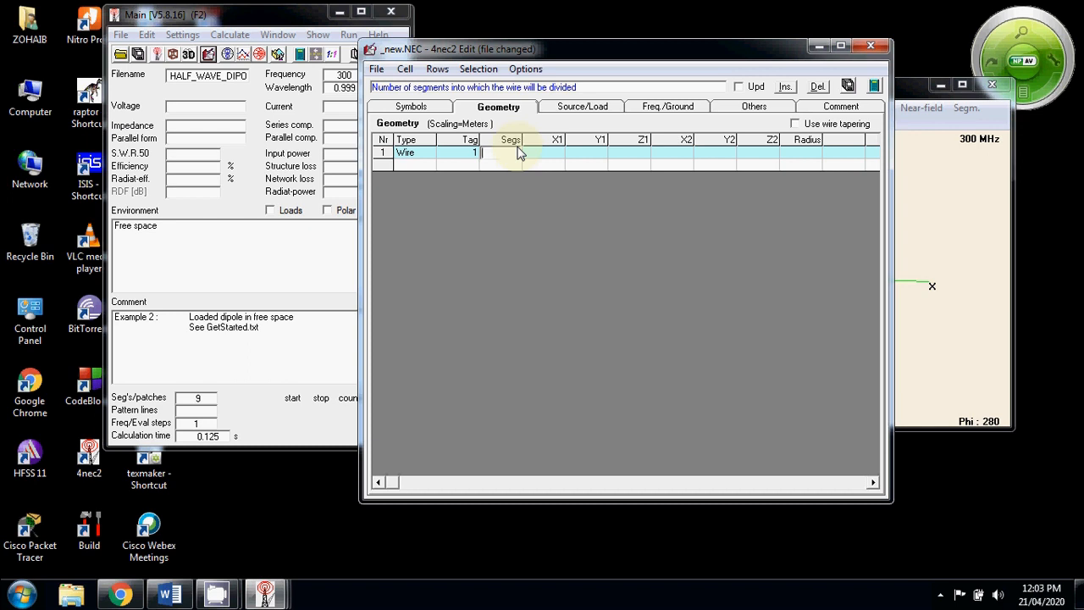
{"action": "type", "text": "11"}
Set the wire's first end to X1 0, Y1 -len/2 and Z1 0
{"action": "left_click", "coordinate": [545, 153]}
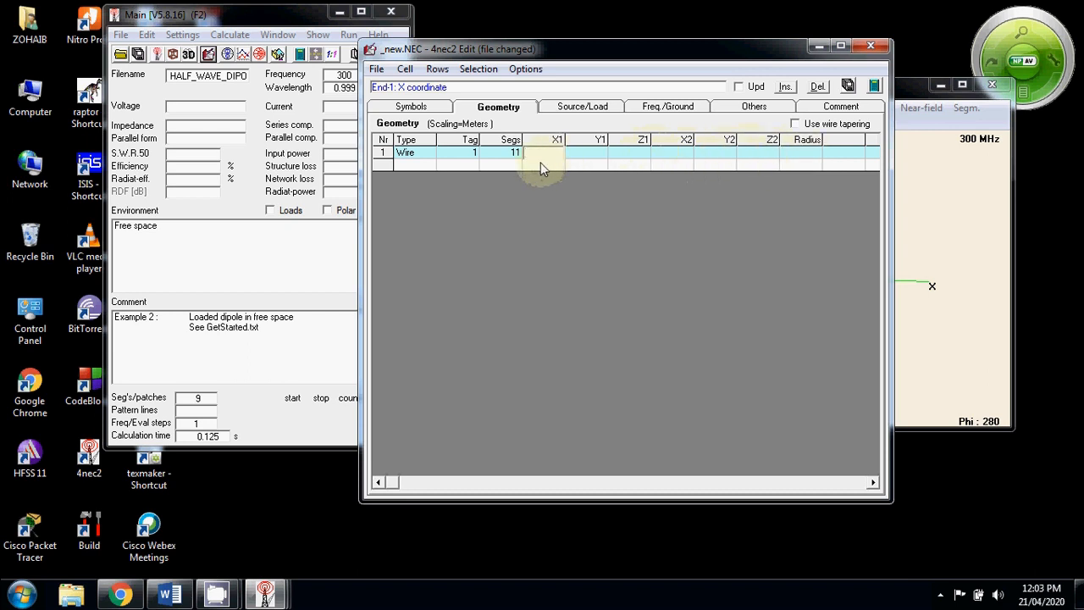
{"action": "left_click", "coordinate": [600, 154]}
{"action": "type", "text": "-len"}
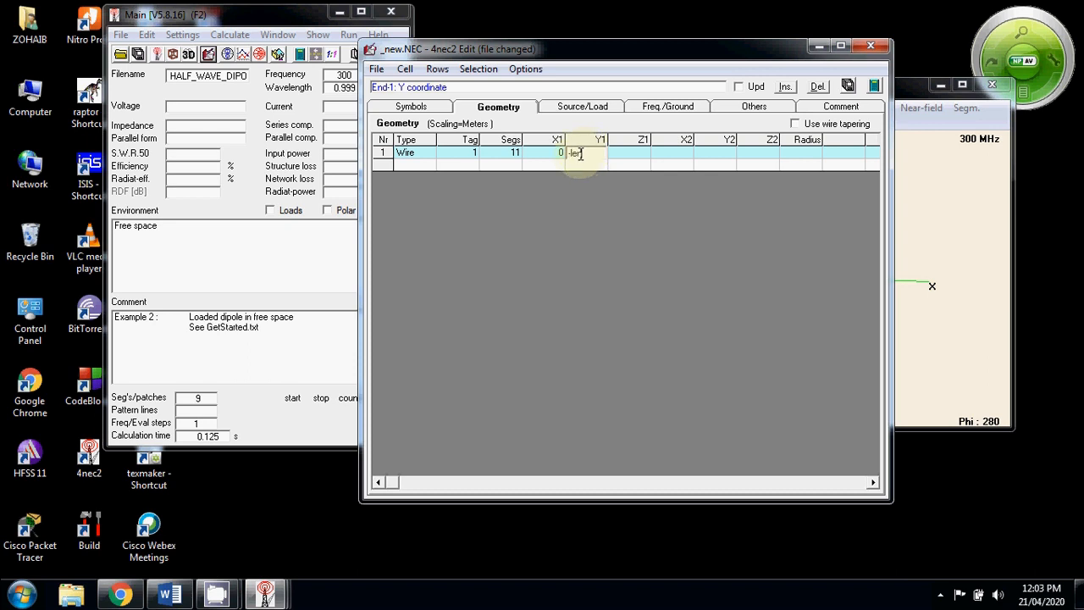
{"action": "type", "text": "/2"}
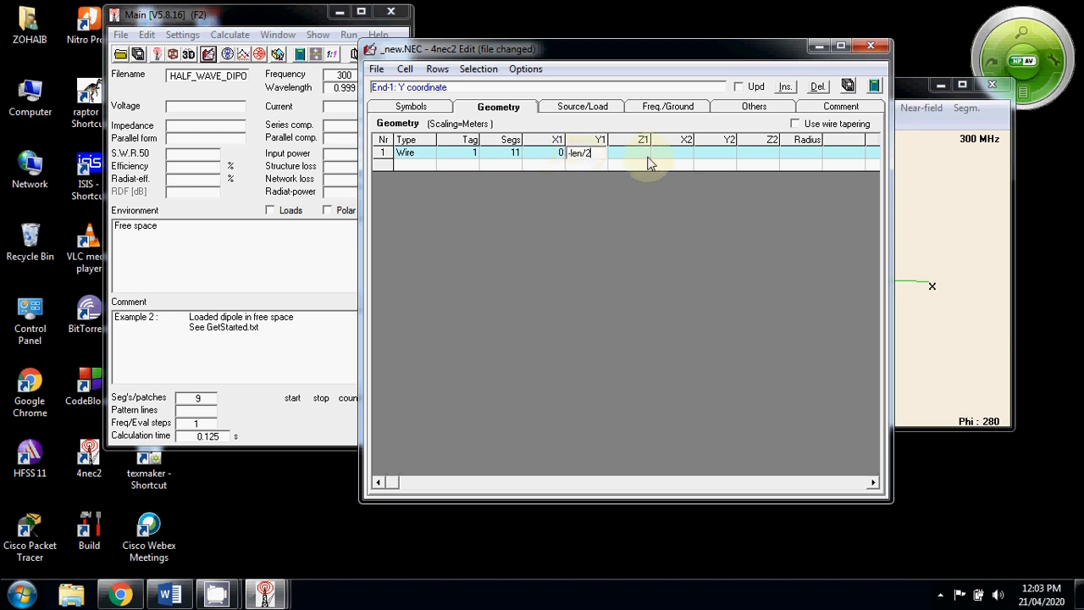
{"action": "key", "text": "Tab"}
{"action": "type", "text": "0"}
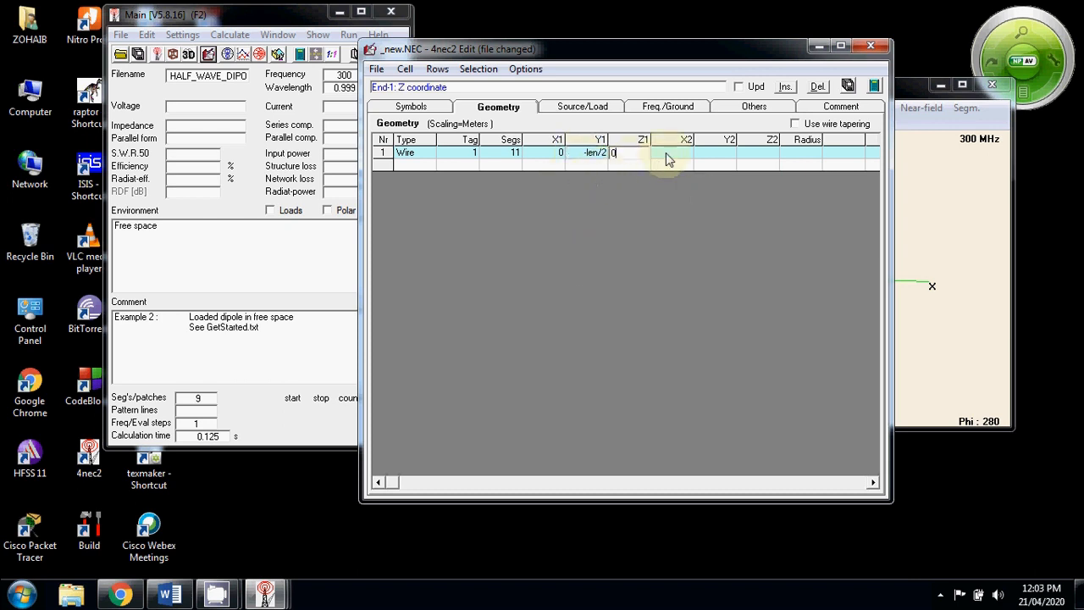
Set the wire's second end to X2 0, Y2 len/2 and Z2 0, and its radius to dia/2
{"action": "key", "text": "Tab"}
{"action": "type", "text": "0"}
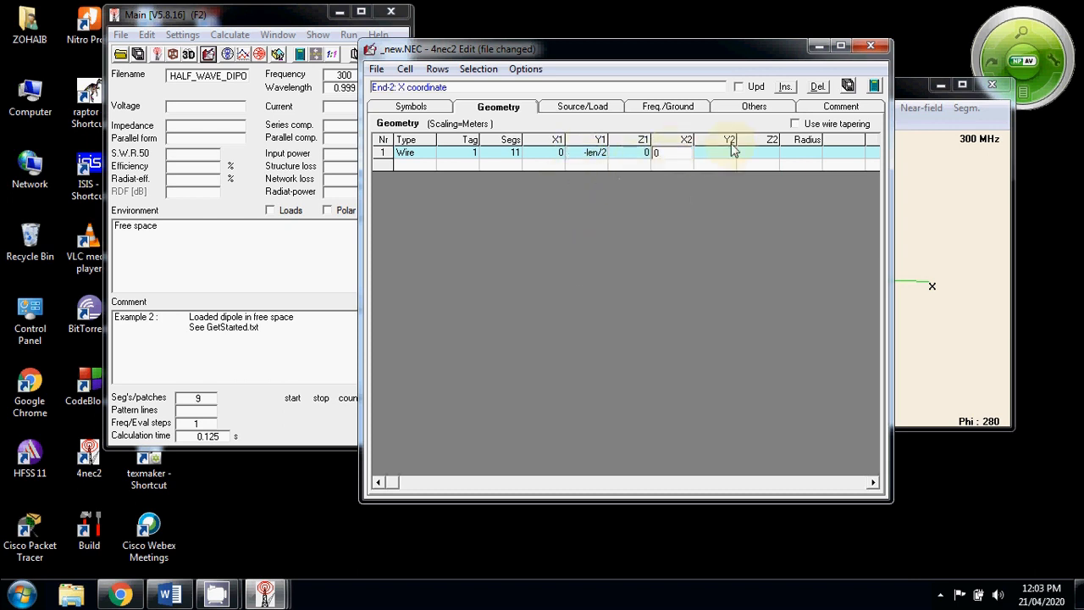
{"action": "key", "text": "Tab"}
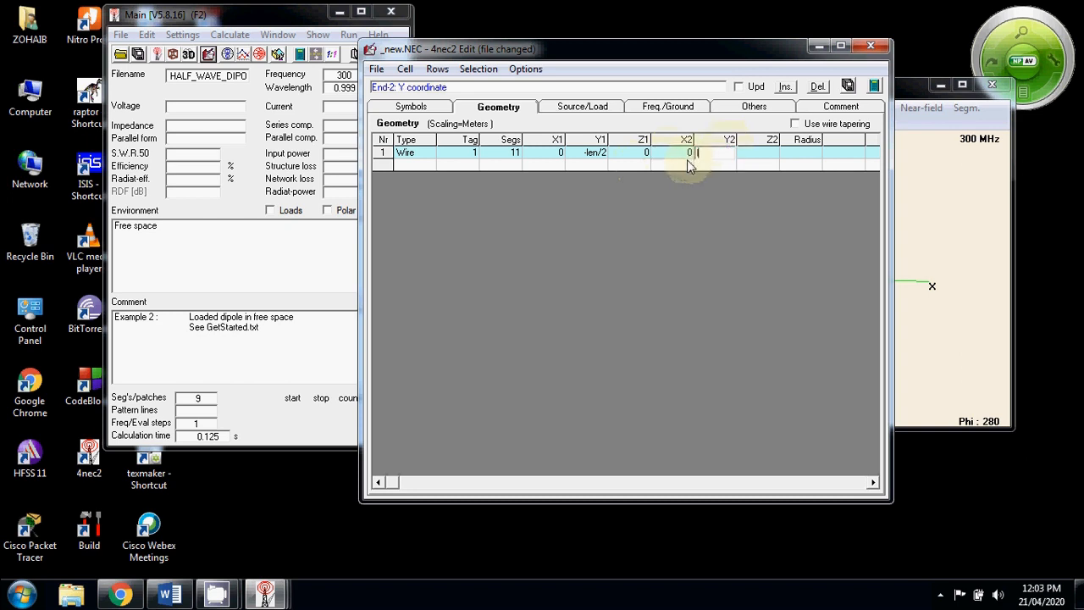
{"action": "type", "text": "len/2"}
{"action": "left_click", "coordinate": [762, 152]}
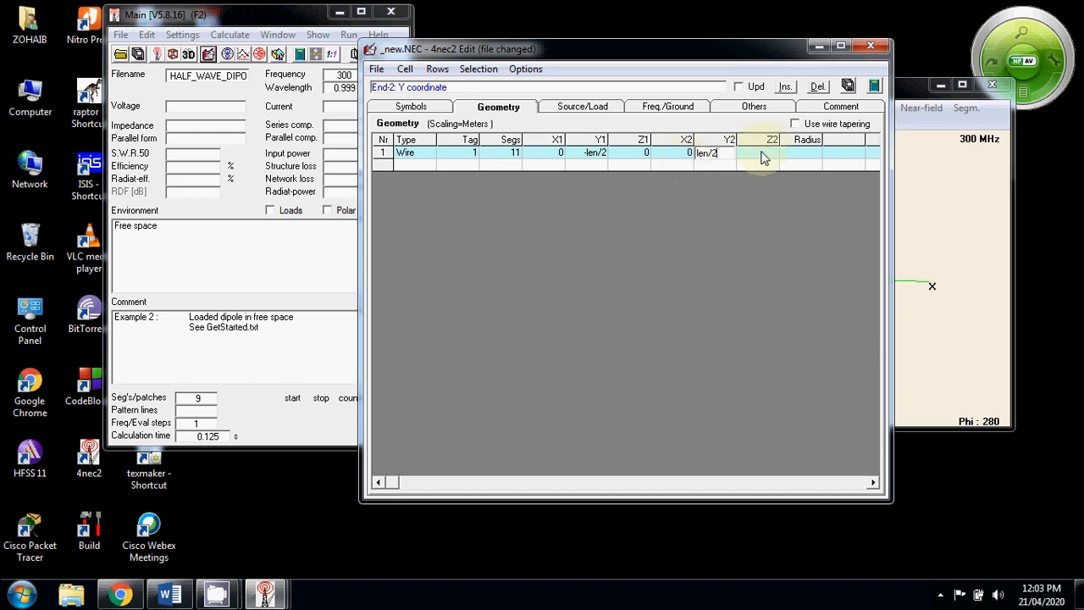
{"action": "type", "text": "0"}
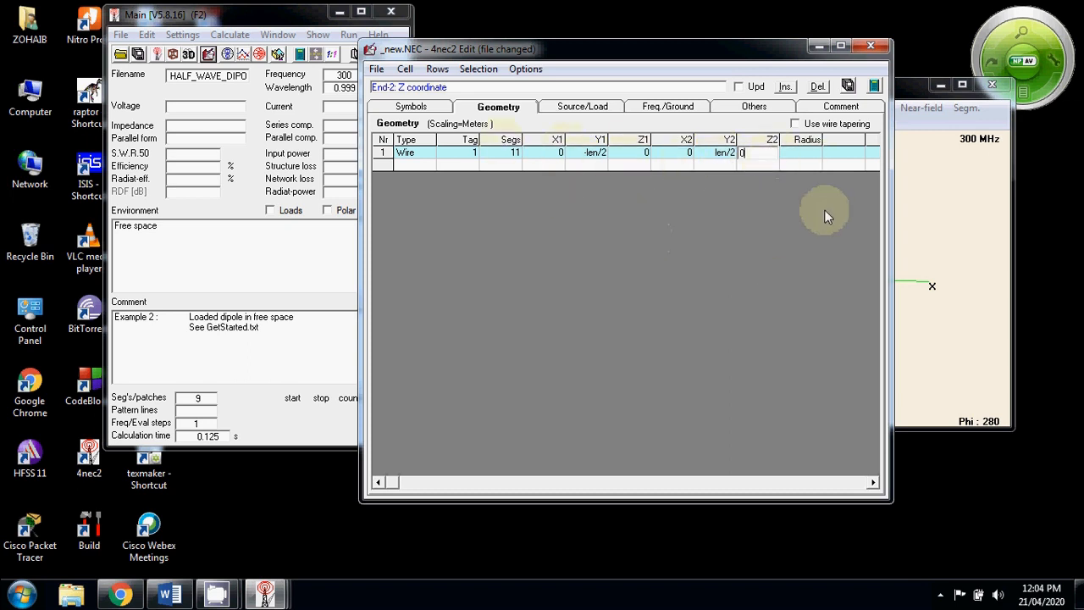
{"action": "left_click", "coordinate": [805, 153]}
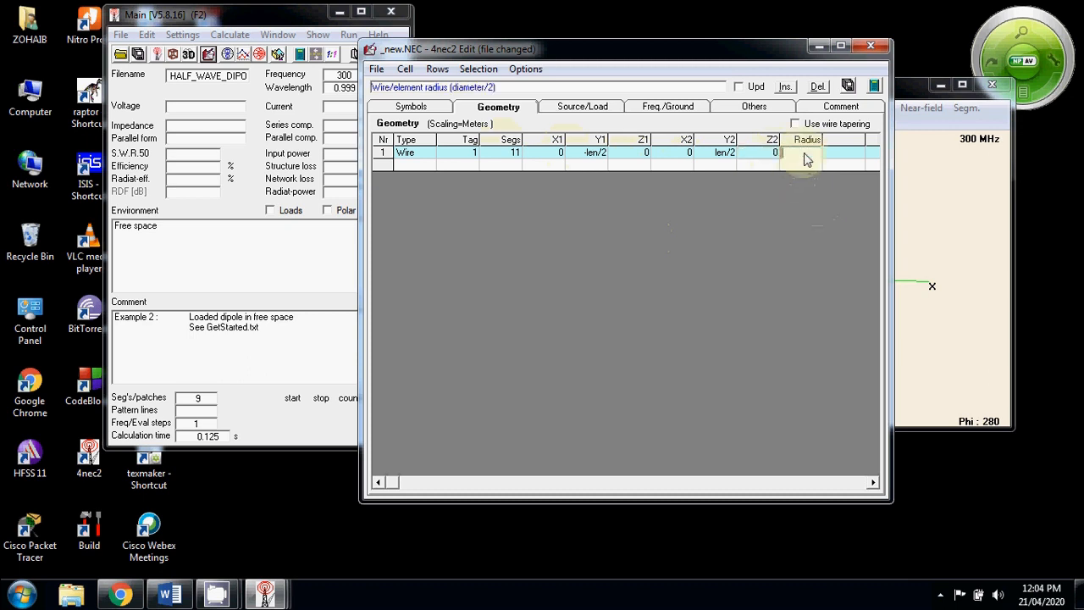
{"action": "type", "text": "0"}
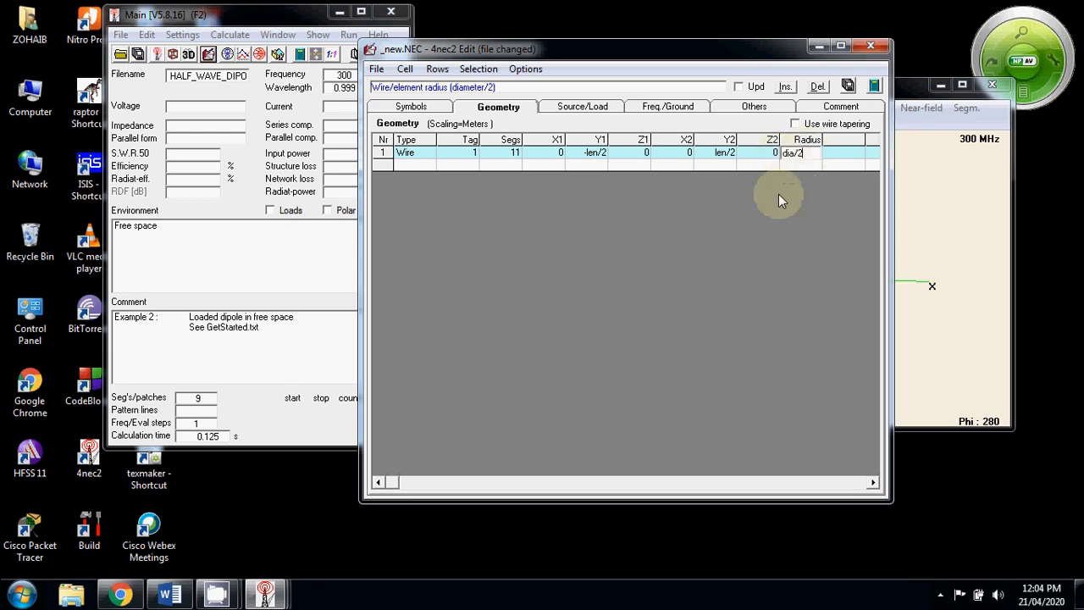
Add a Voltage-src source and place it on segment 6 of the wire with tag 1
{"action": "left_click", "coordinate": [583, 115]}
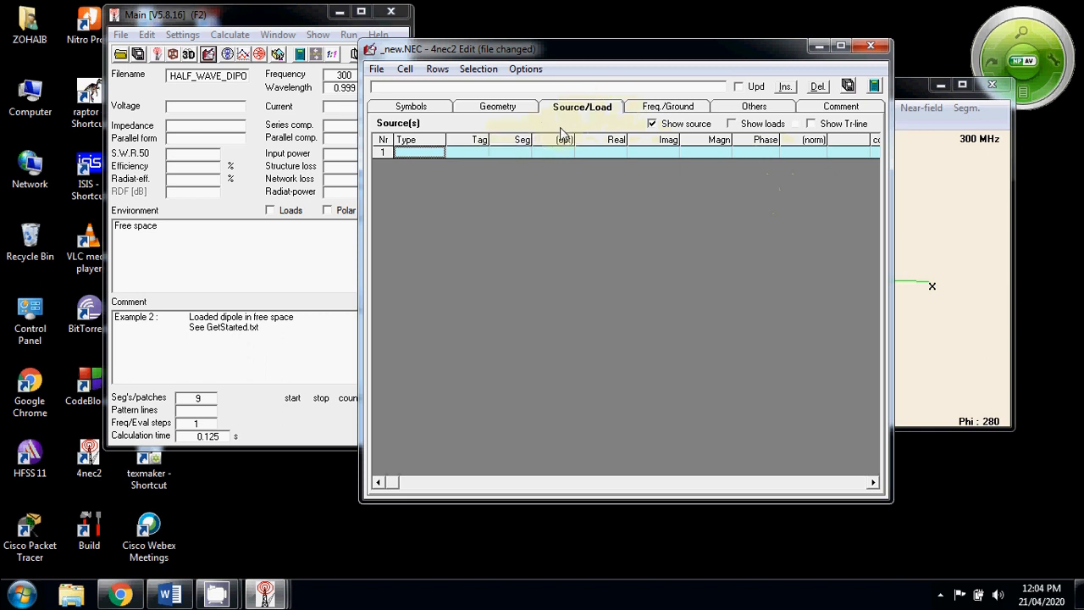
{"action": "left_click", "coordinate": [413, 154]}
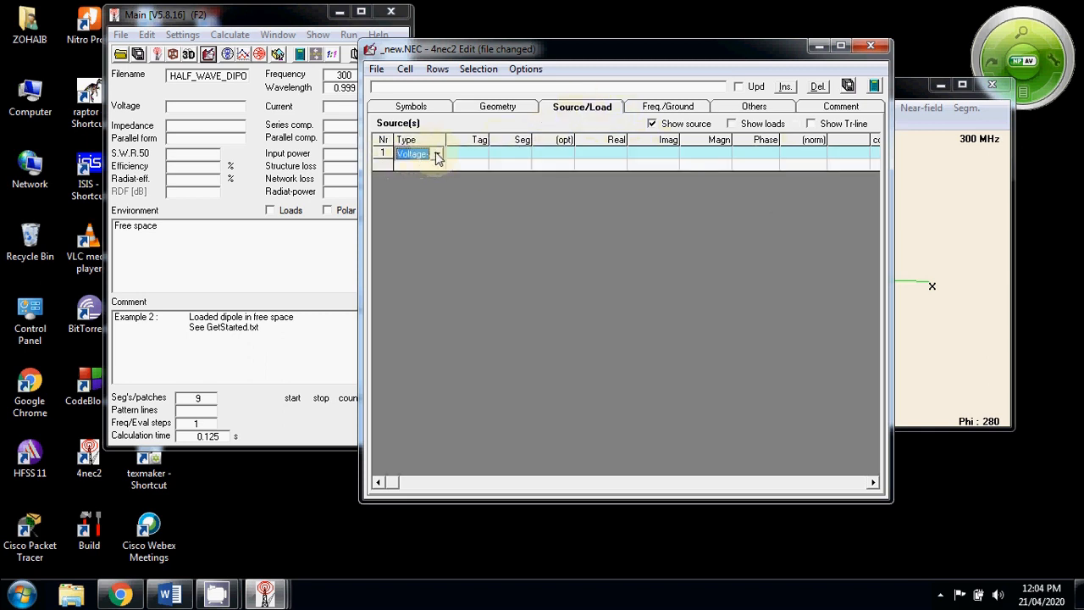
{"action": "left_click", "coordinate": [437, 154]}
{"action": "left_click", "coordinate": [437, 154]}
{"action": "left_click", "coordinate": [468, 152]}
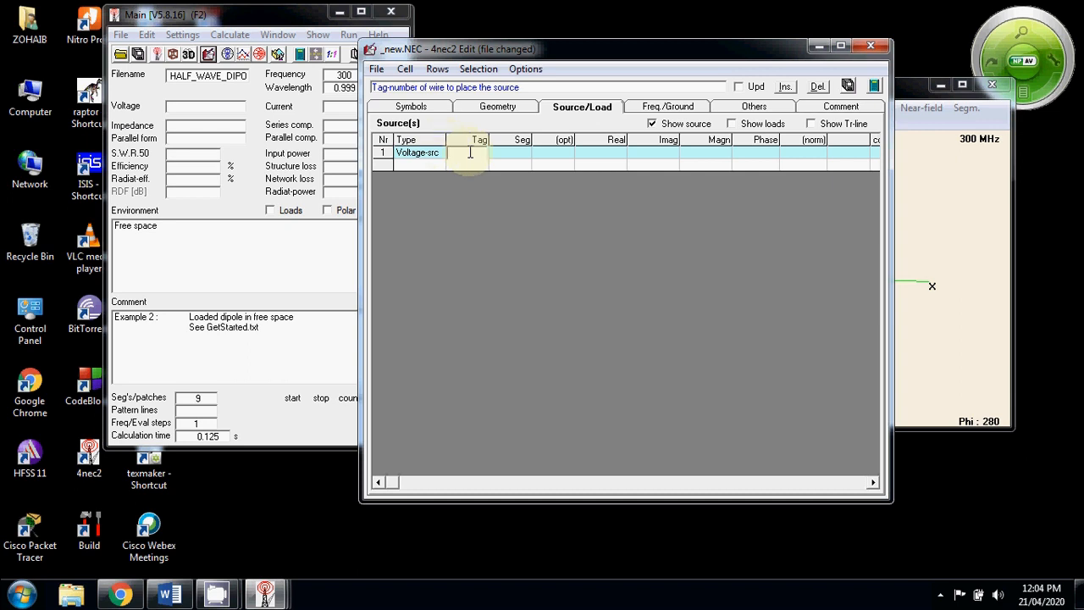
{"action": "type", "text": "1"}
{"action": "left_click", "coordinate": [515, 153]}
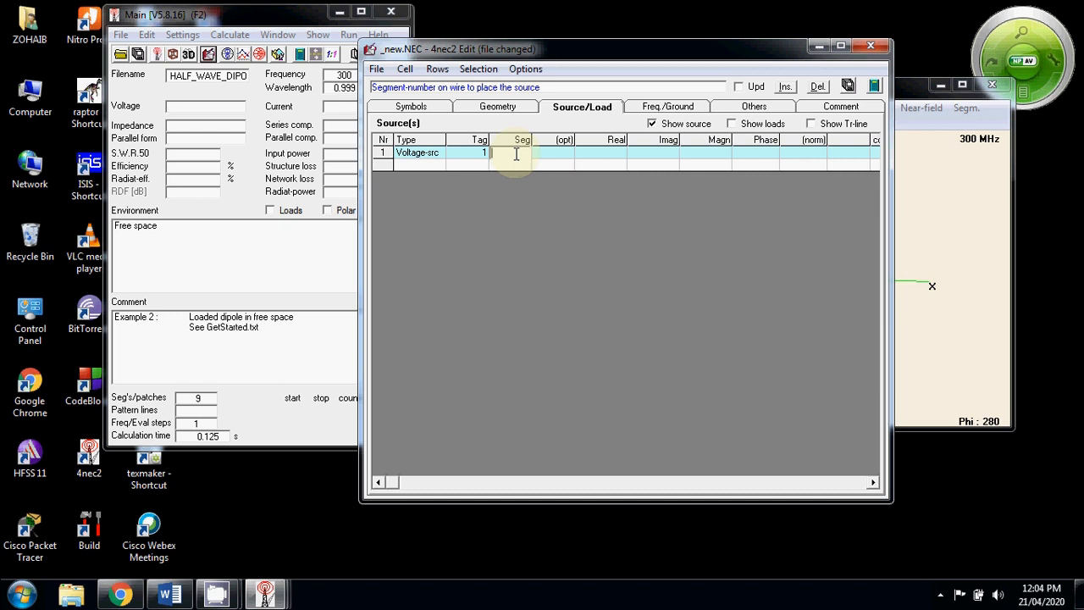
{"action": "type", "text": "6"}
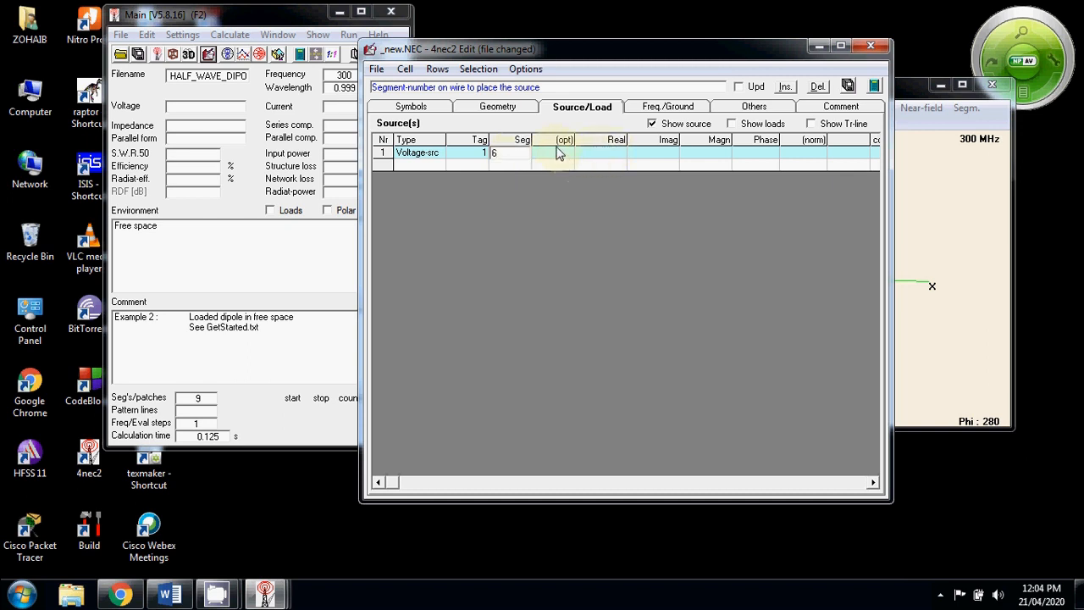
Set the voltage source's real part to 1 and its imaginary part to 0
{"action": "left_click", "coordinate": [606, 157]}
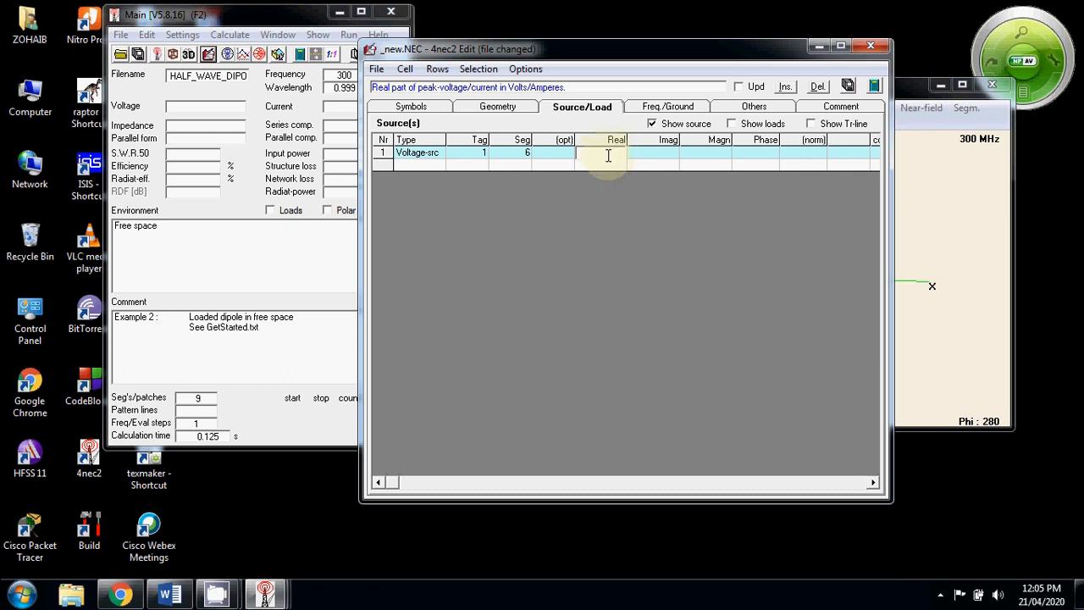
{"action": "type", "text": "1"}
{"action": "left_click", "coordinate": [652, 155]}
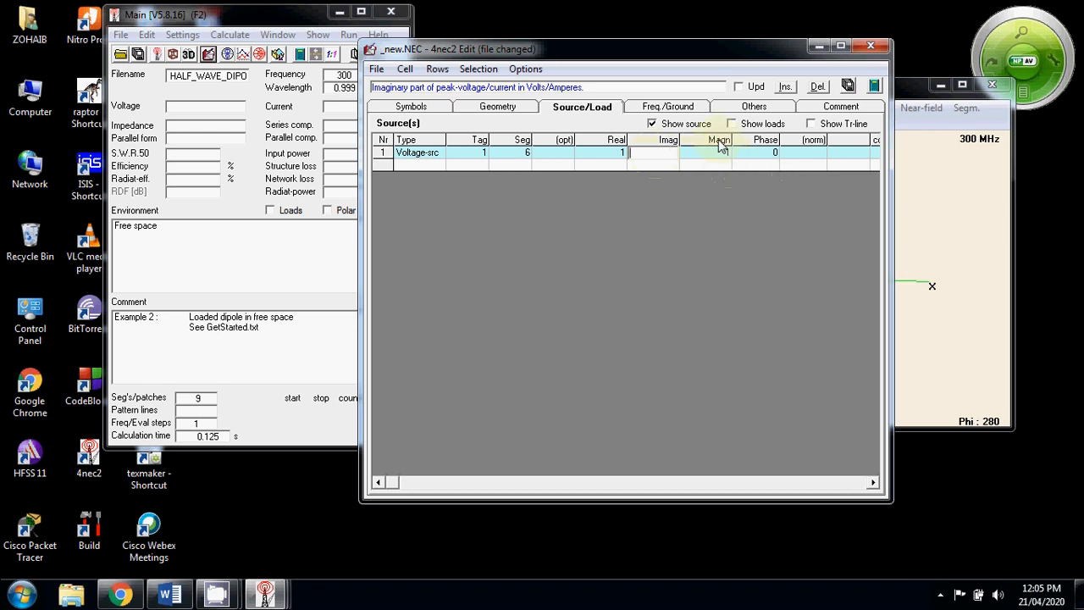
{"action": "left_click_drag", "start_coordinate": [671, 57], "coordinate": [652, 56]}
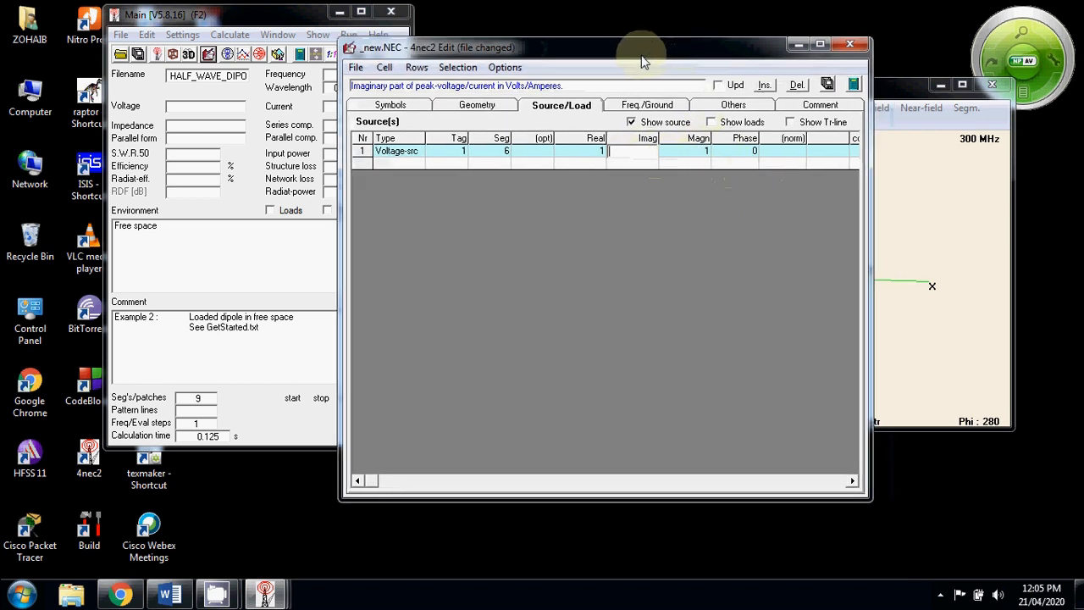
{"action": "type", "text": "0"}
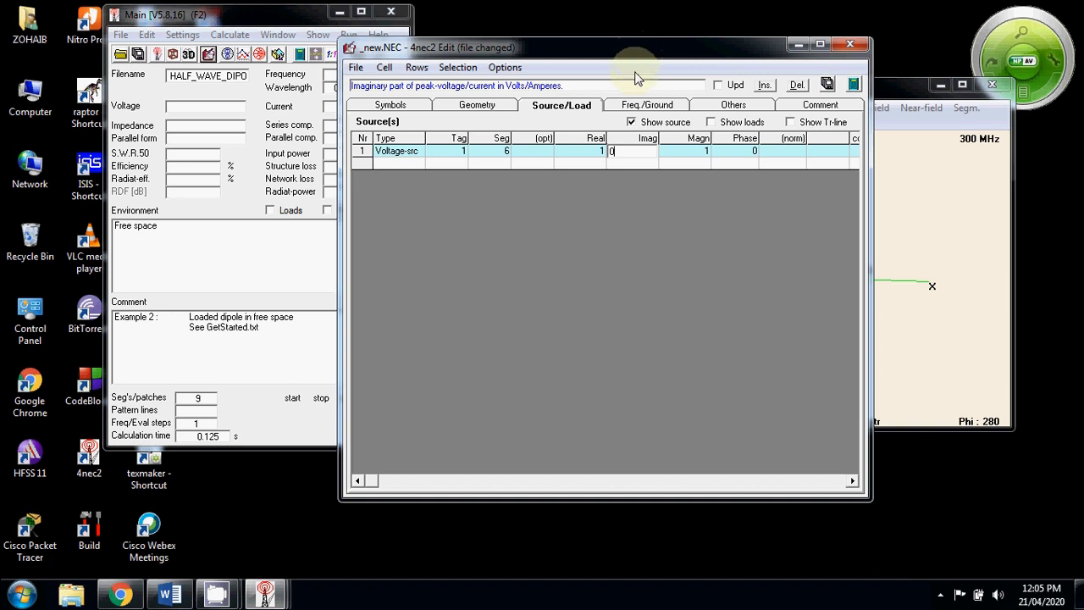
{"action": "key", "text": "Return"}
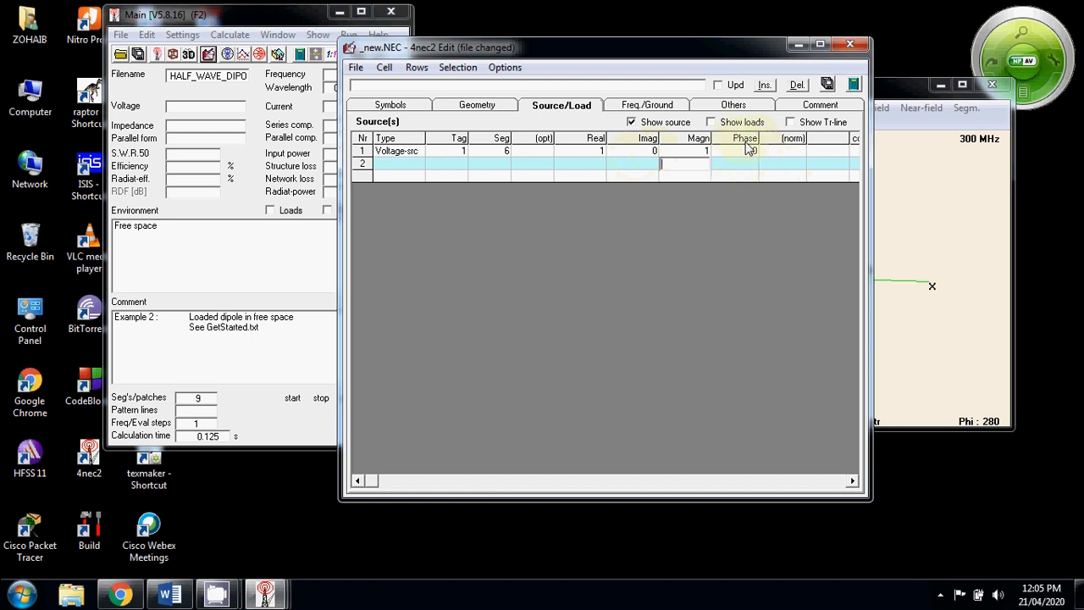
Set the model's frequency to 300 MHz on the frequency and ground page and save the file
{"action": "left_click", "coordinate": [665, 109]}
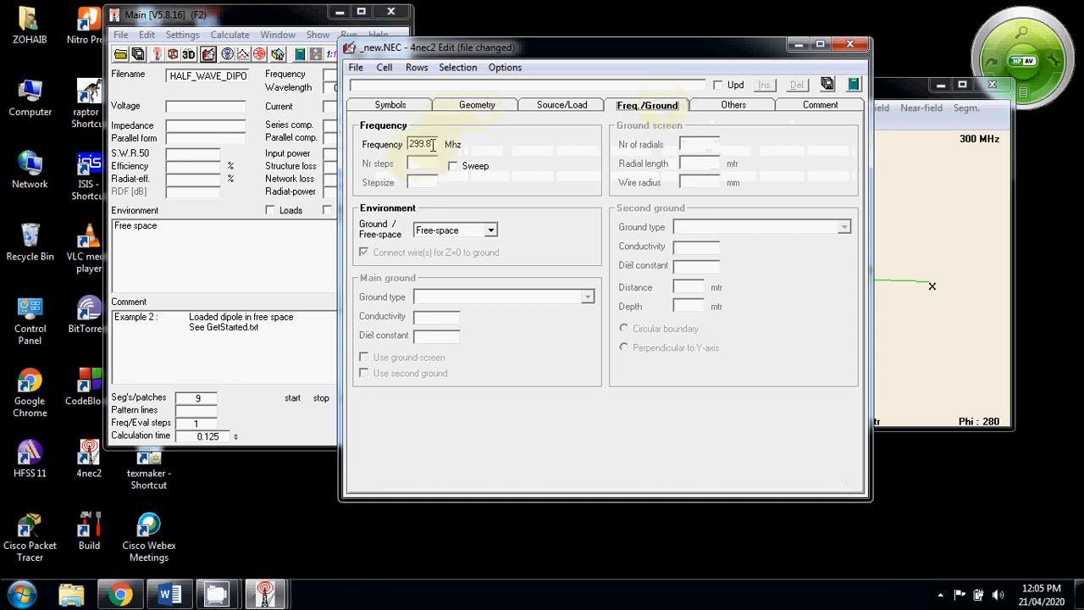
{"action": "left_click", "coordinate": [418, 144]}
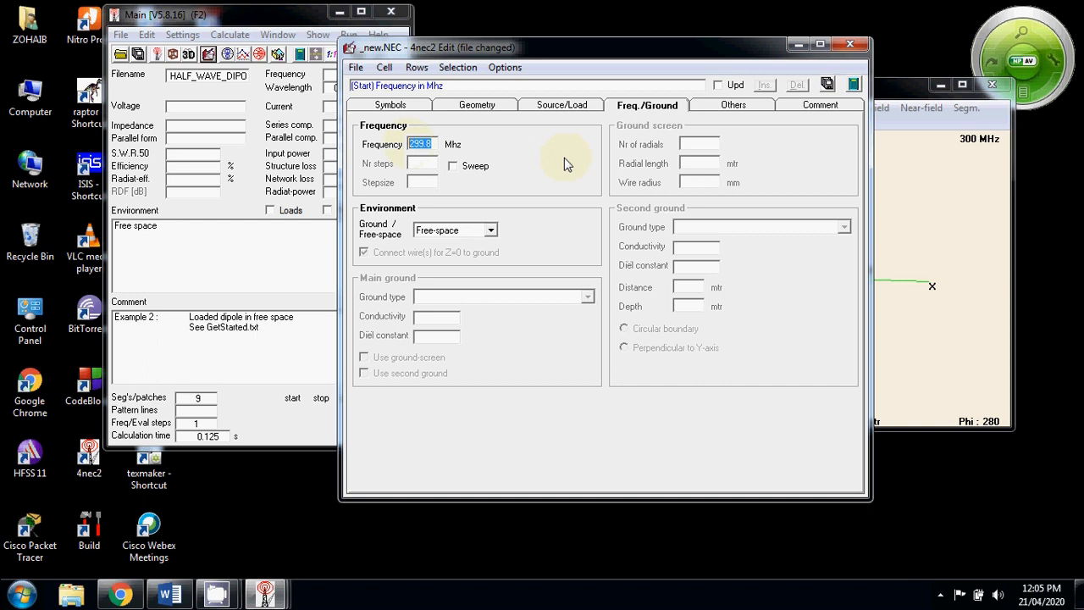
{"action": "type", "text": "300"}
{"action": "left_click", "coordinate": [827, 85]}
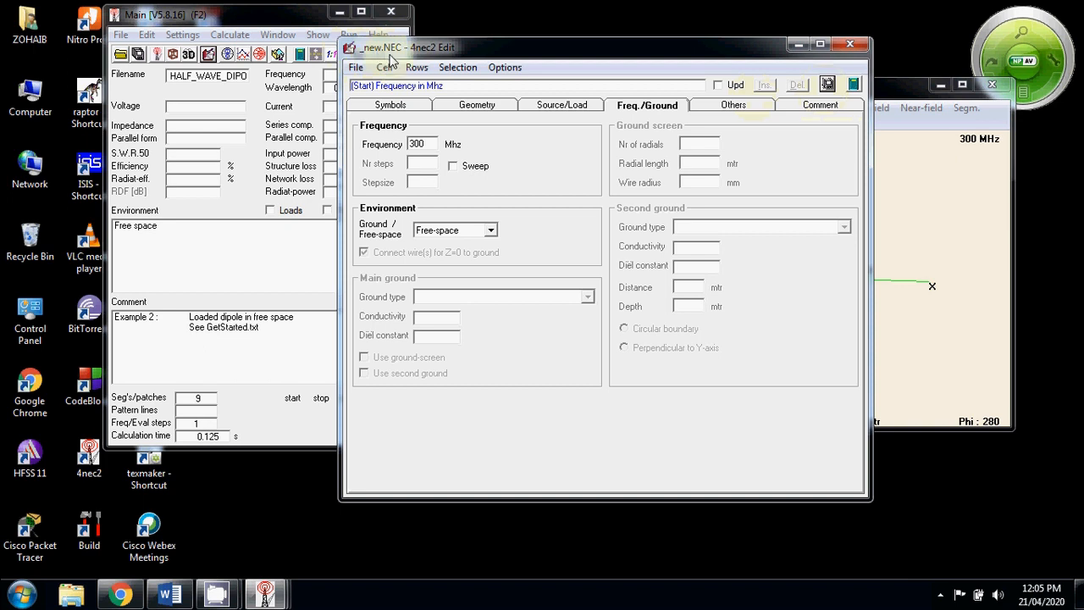
Save a copy of the model as dipole in the 4nec2 files folder
{"action": "left_click", "coordinate": [357, 68]}
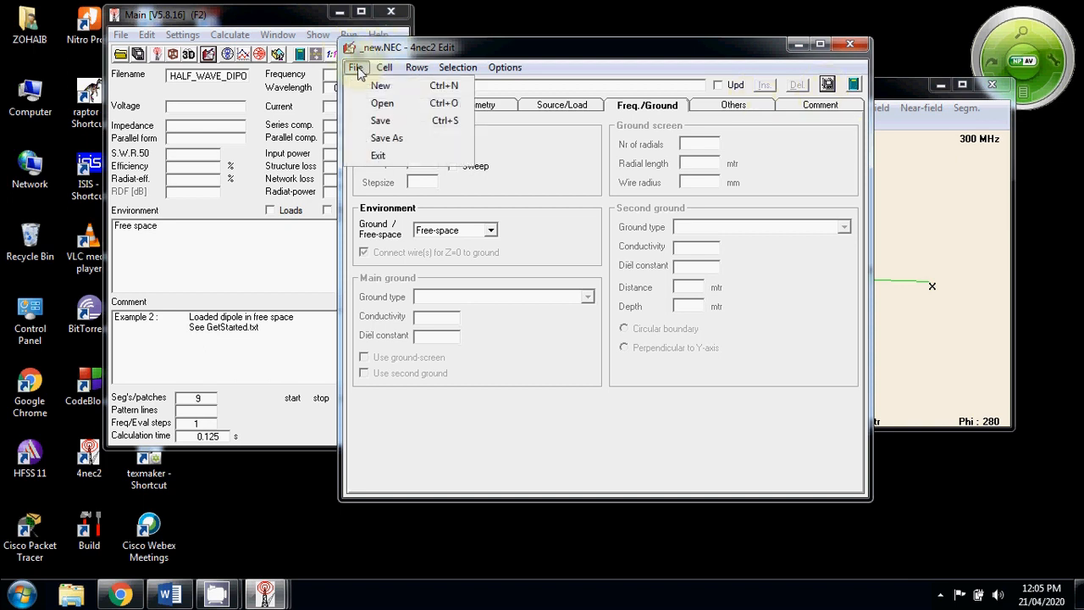
{"action": "left_click", "coordinate": [377, 140]}
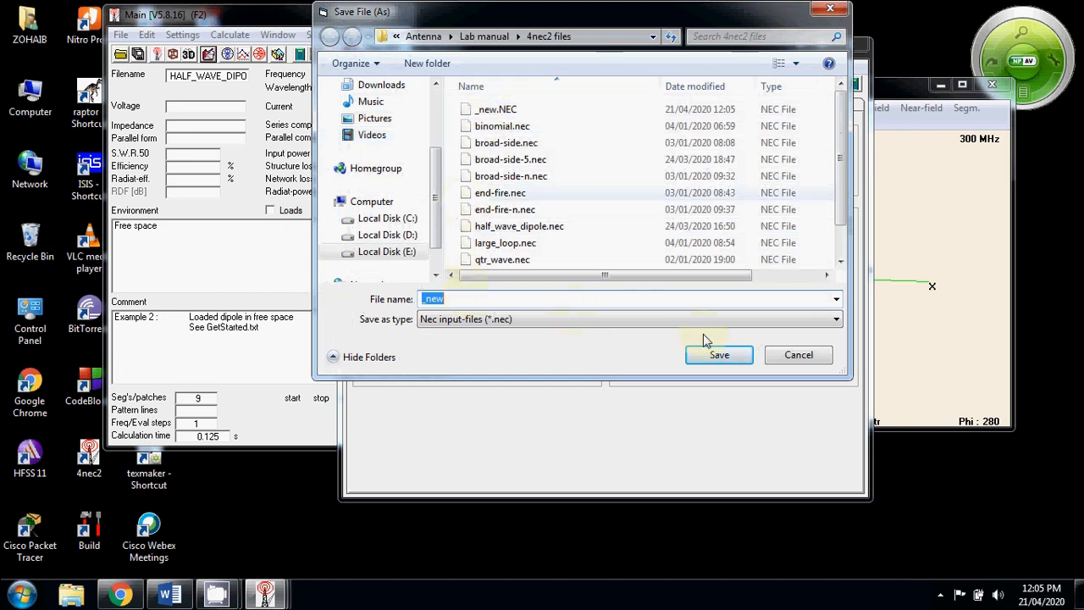
{"action": "type", "text": "diople"}
{"action": "key", "text": "BackSpace"}
{"action": "key", "text": "BackSpace"}
{"action": "key", "text": "BackSpace"}
{"action": "key", "text": "BackSpace"}
{"action": "type", "text": "pol"}
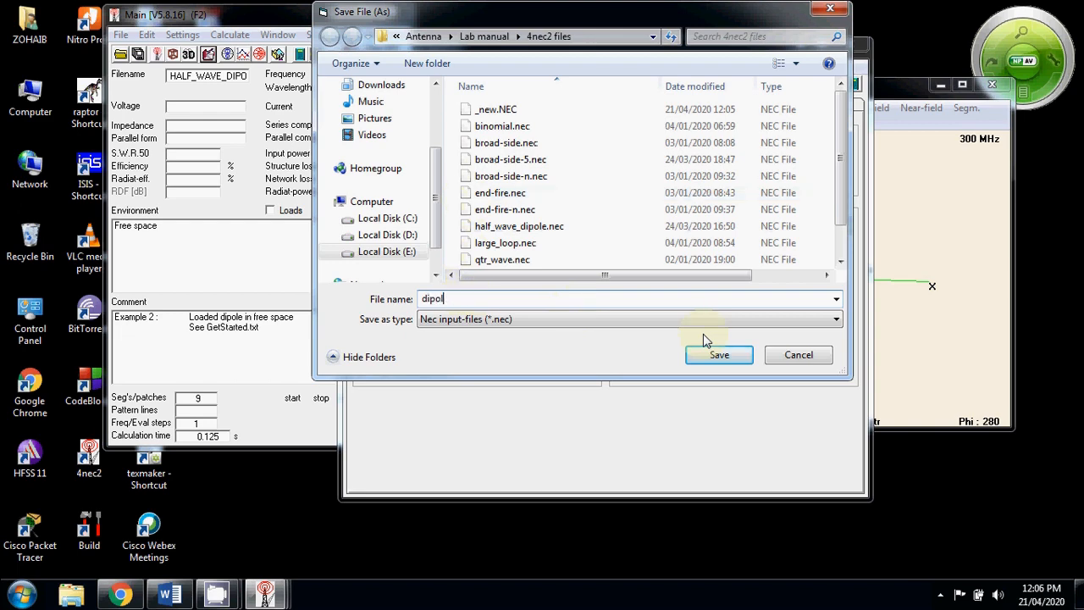
{"action": "type", "text": "e"}
{"action": "left_click", "coordinate": [723, 359]}
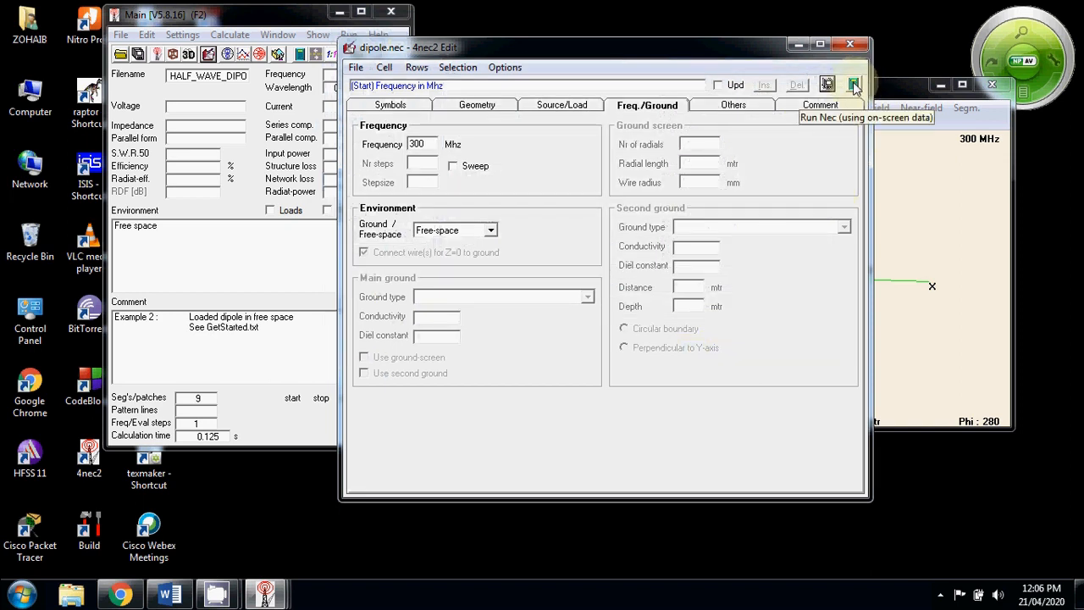
Run NEC on the dipole model and generate a full Far Field pattern at 3-degree resolution
{"action": "left_click", "coordinate": [854, 84]}
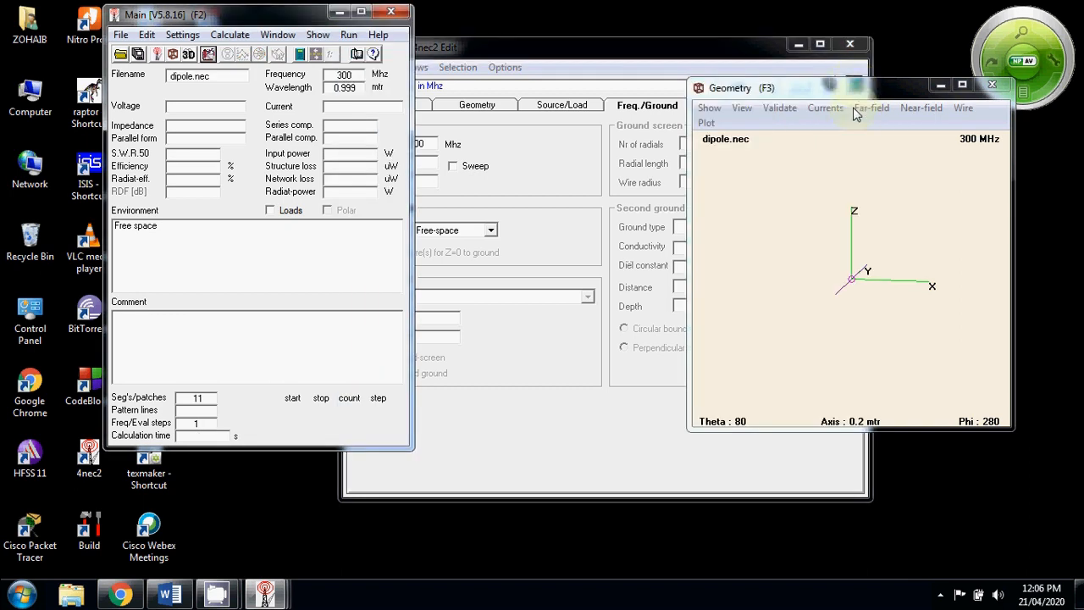
{"action": "left_click", "coordinate": [854, 85]}
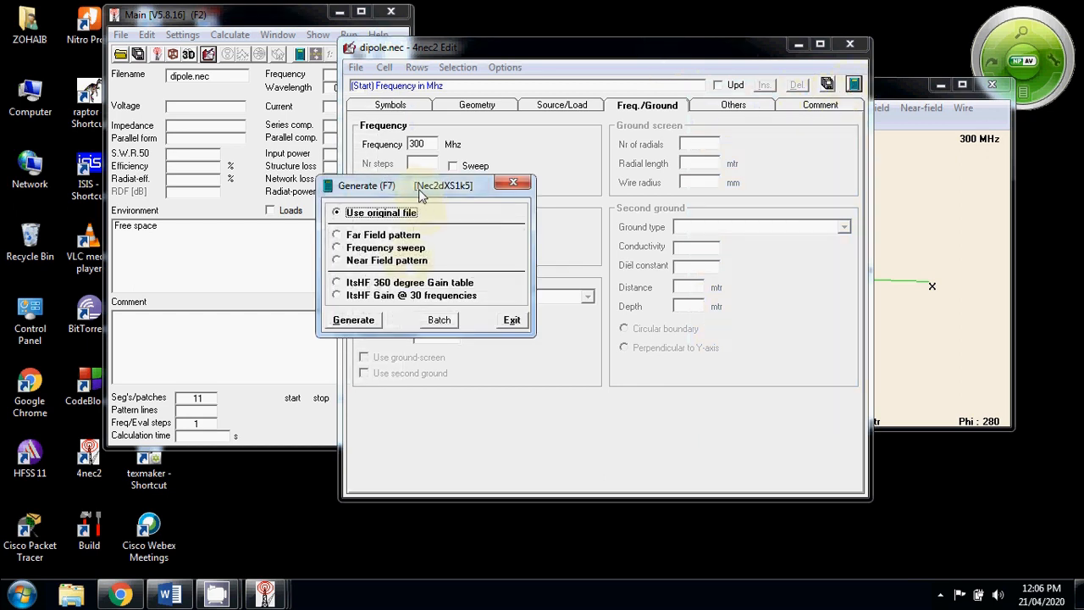
{"action": "left_click_drag", "start_coordinate": [416, 193], "coordinate": [628, 156]}
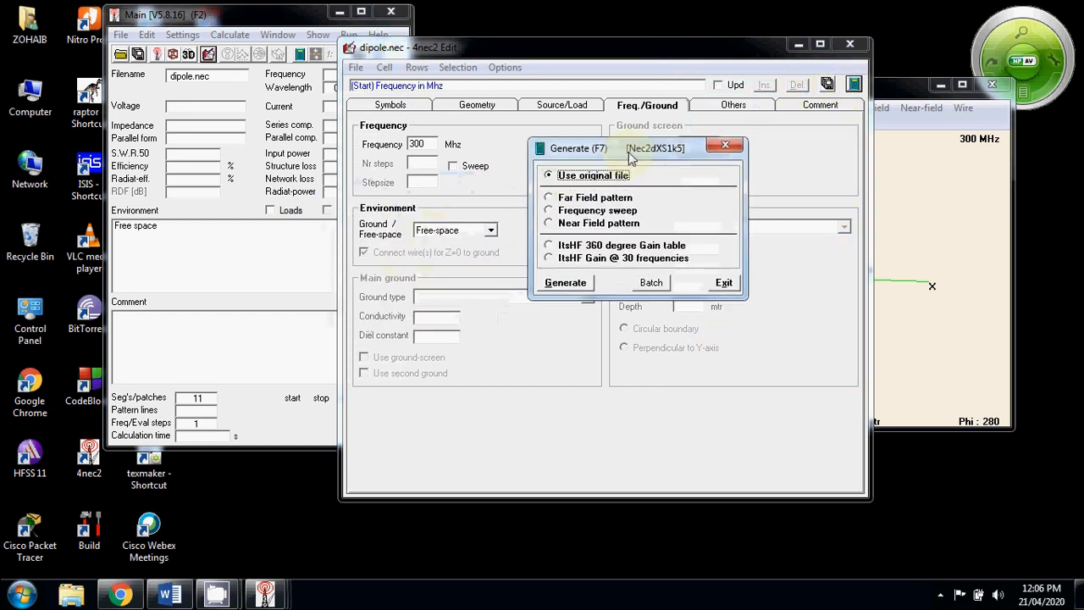
{"action": "left_click", "coordinate": [551, 198]}
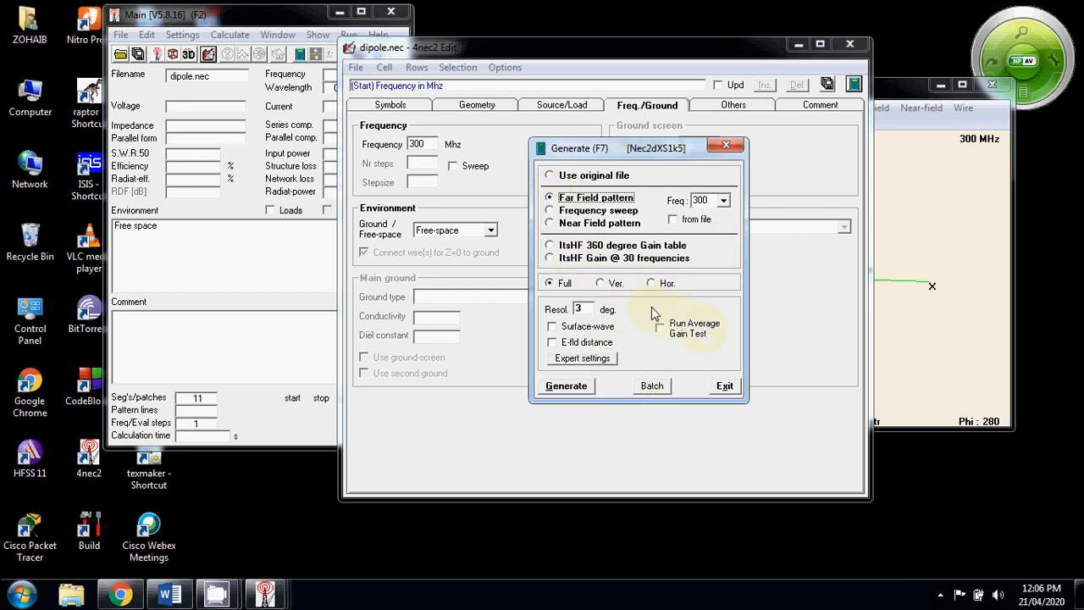
{"action": "left_click", "coordinate": [573, 387]}
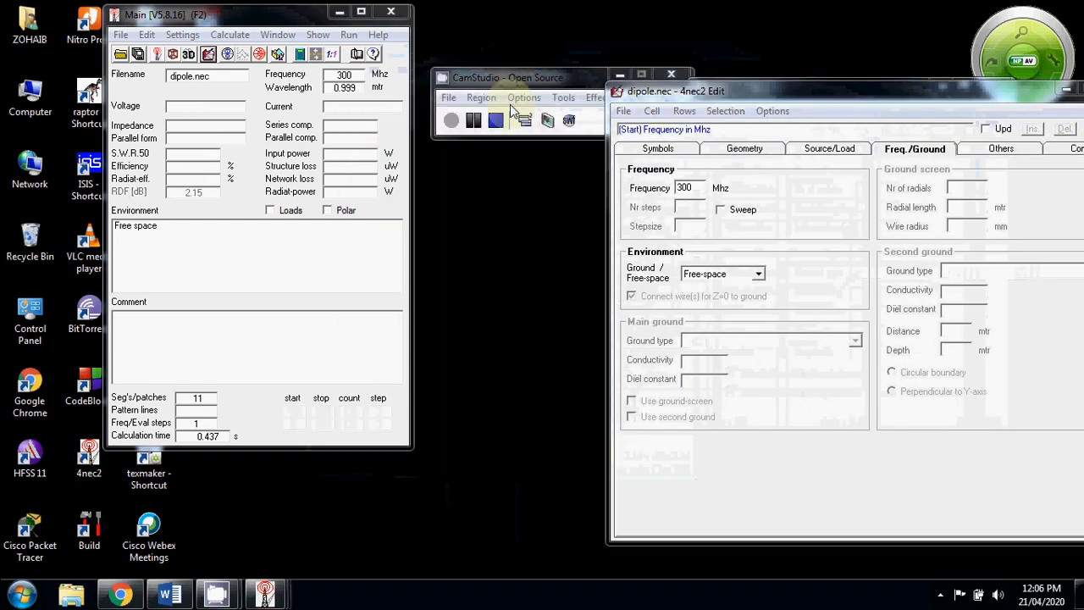
Bring the dipole.nec editor back into view and generate the full Far Field pattern again
{"action": "mouse_move", "coordinate": [266, 593]}
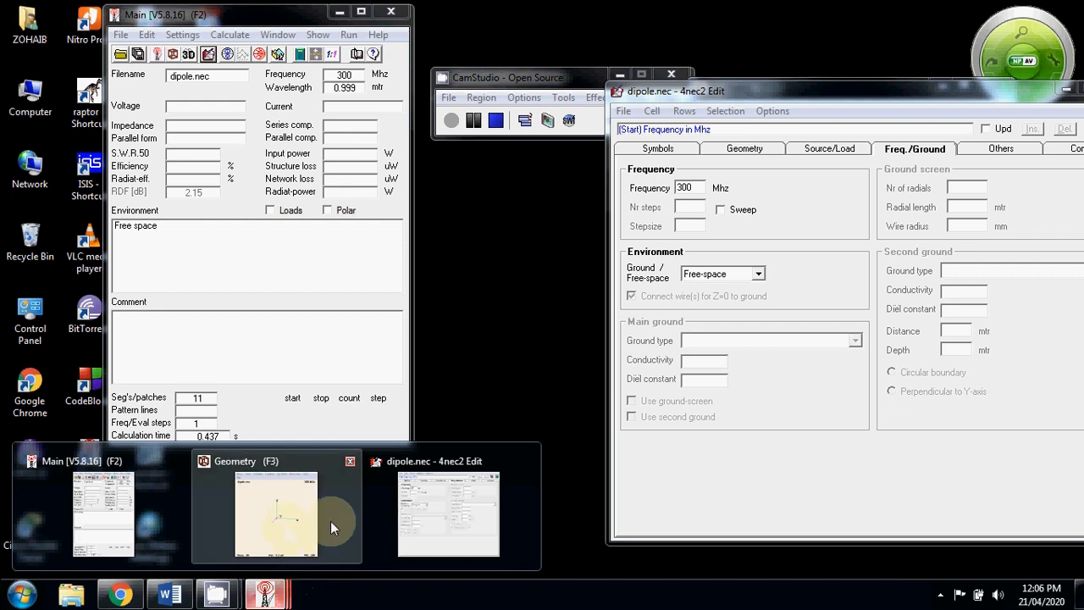
{"action": "left_click", "coordinate": [454, 512]}
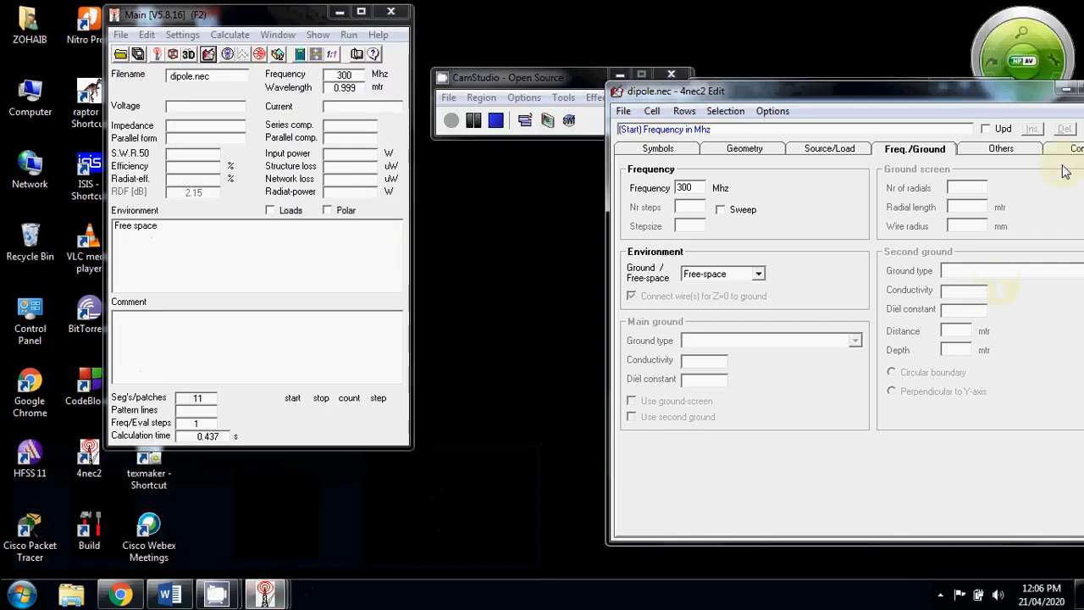
{"action": "left_click_drag", "start_coordinate": [695, 89], "coordinate": [494, 31]}
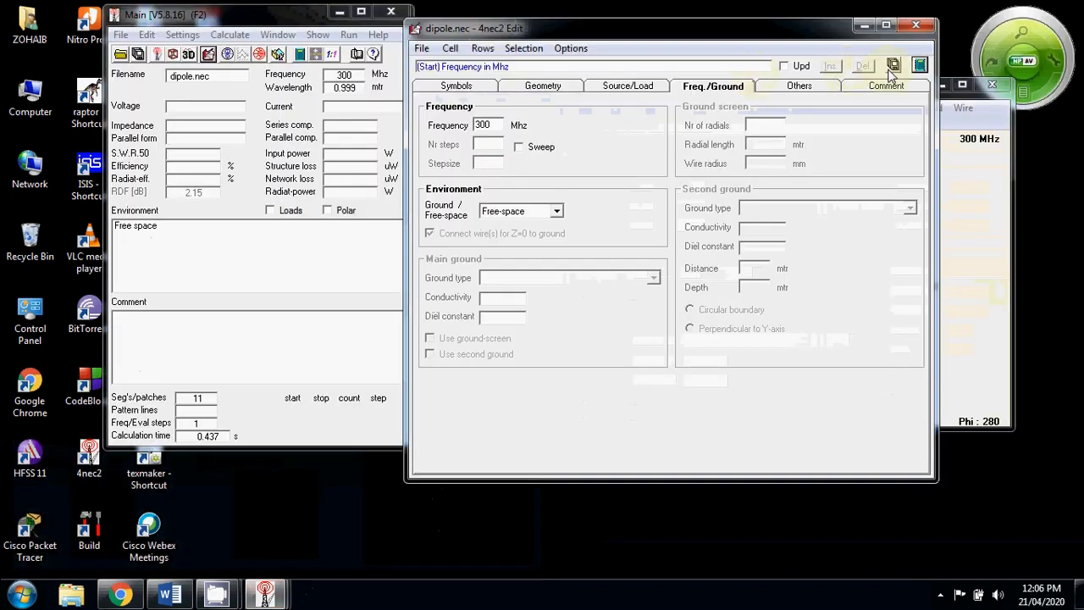
{"action": "left_click", "coordinate": [919, 65]}
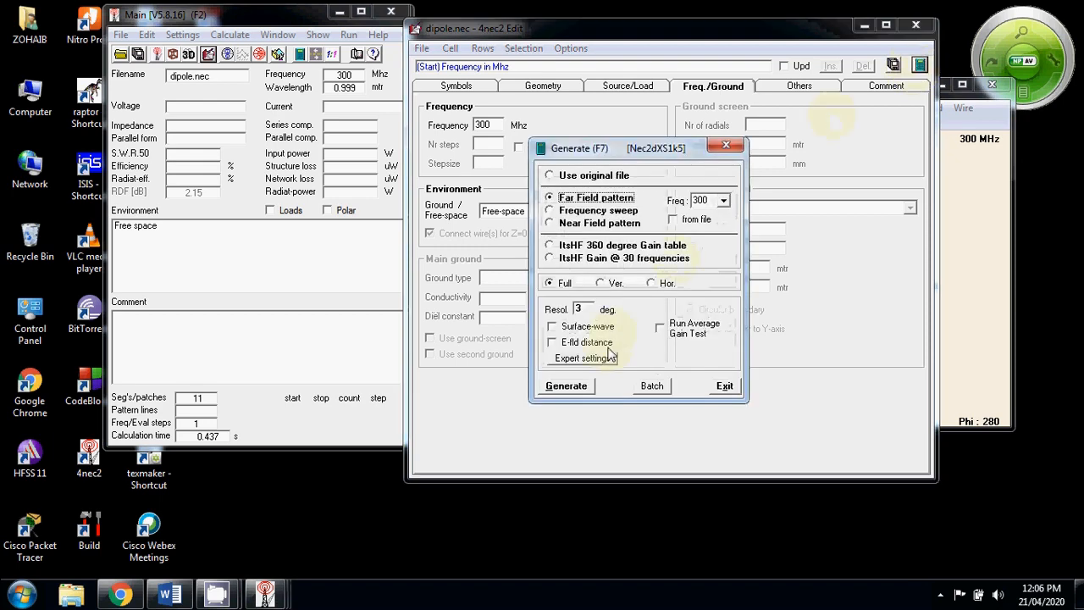
{"action": "left_click", "coordinate": [565, 385]}
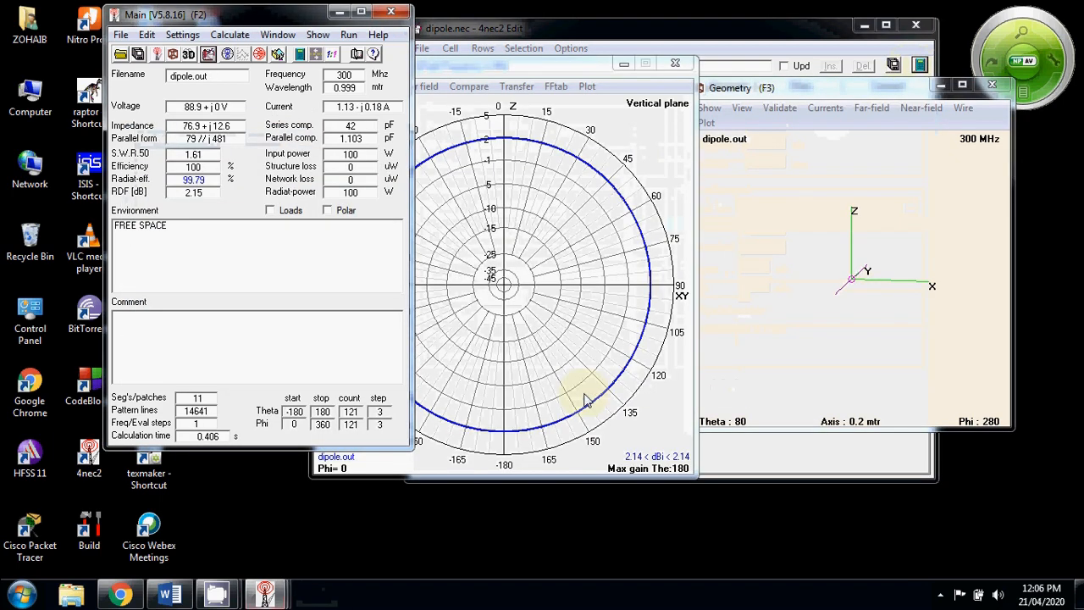
Bring the Pattern window forward and compare the vertical and horizontal plane patterns, ending on the horizontal plane
{"action": "left_click", "coordinate": [508, 71]}
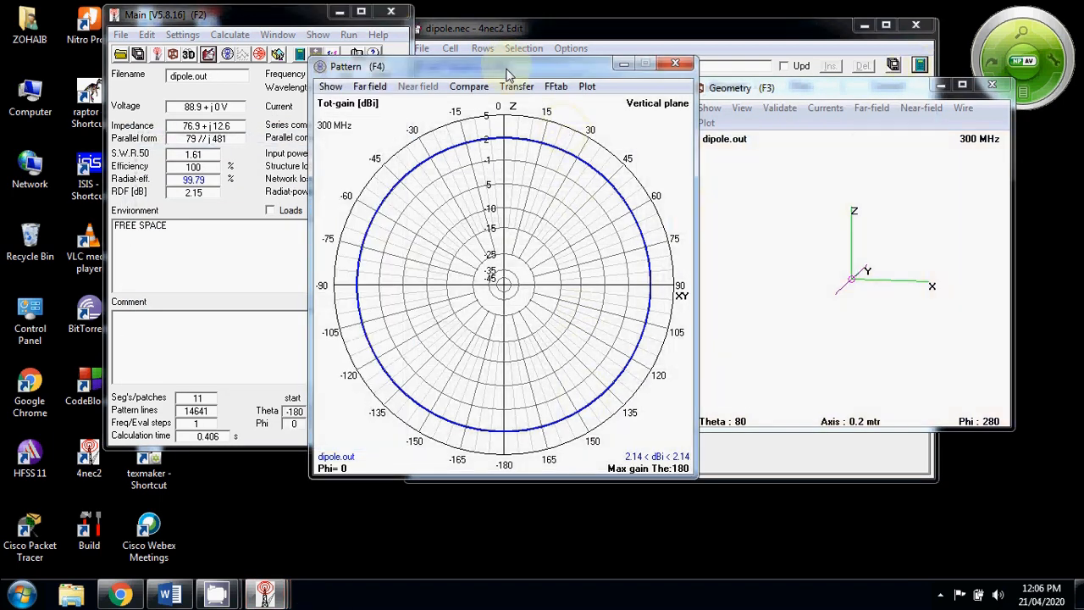
{"action": "left_click_drag", "start_coordinate": [509, 73], "coordinate": [670, 121]}
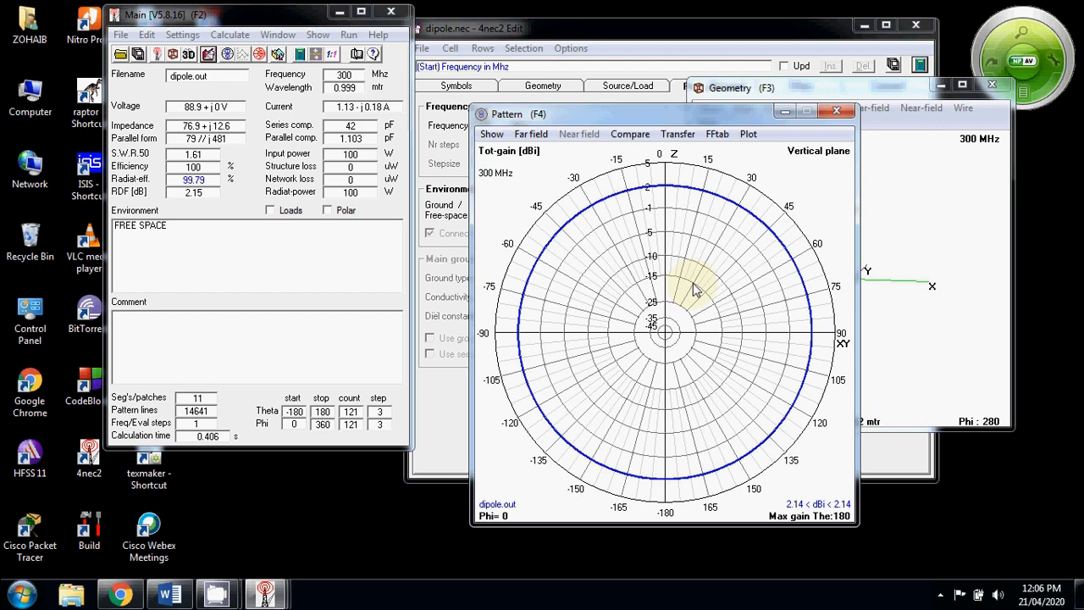
{"action": "key", "text": "h"}
{"action": "key", "text": "v"}
{"action": "key", "text": "h"}
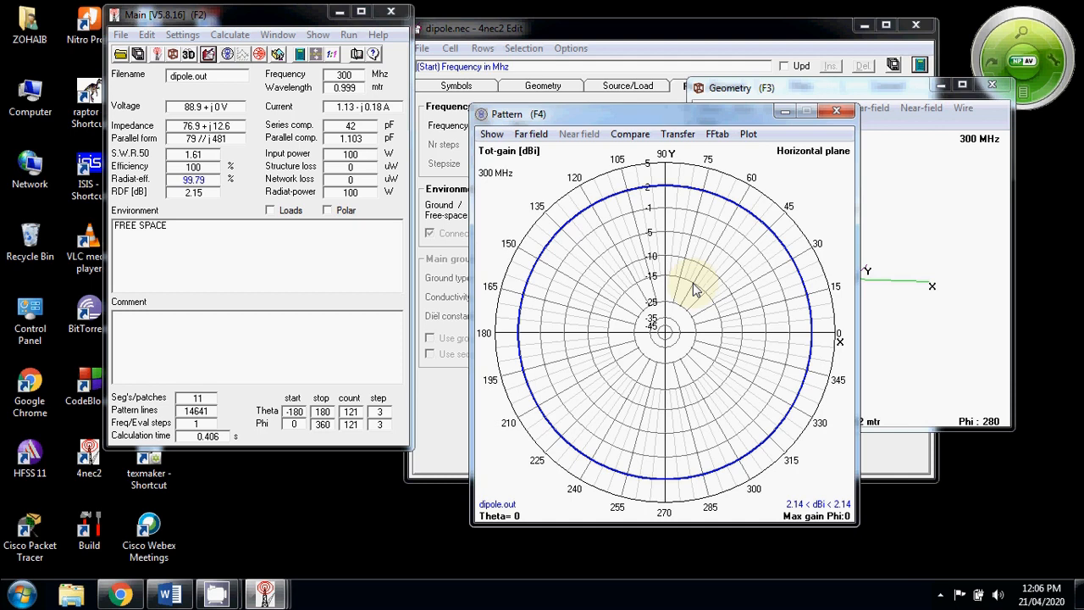
{"action": "key", "text": "v"}
{"action": "key", "text": "h"}
{"action": "key", "text": "v"}
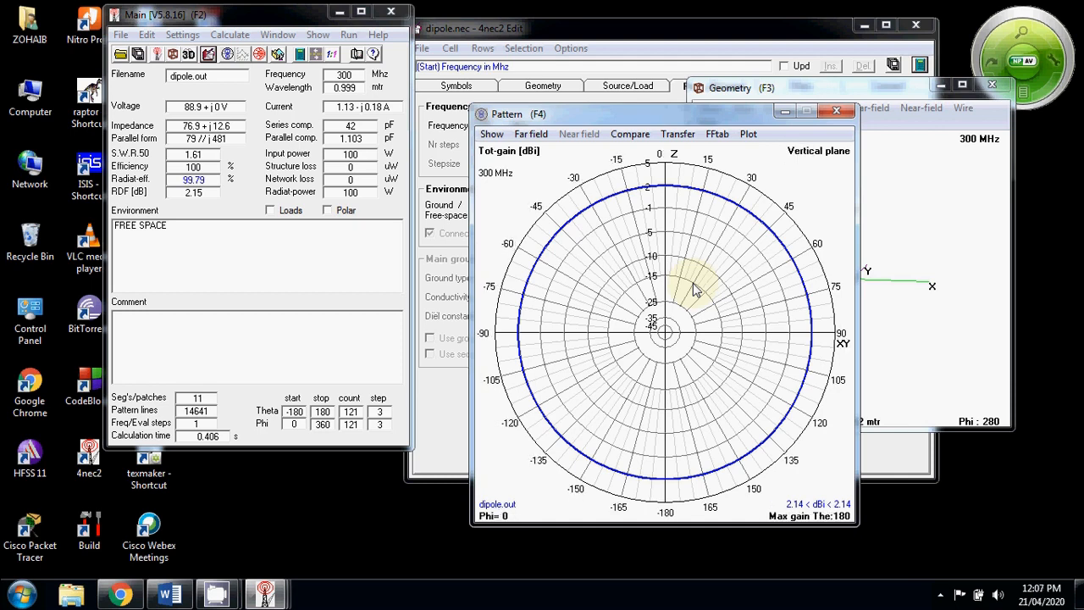
{"action": "key", "text": "h"}
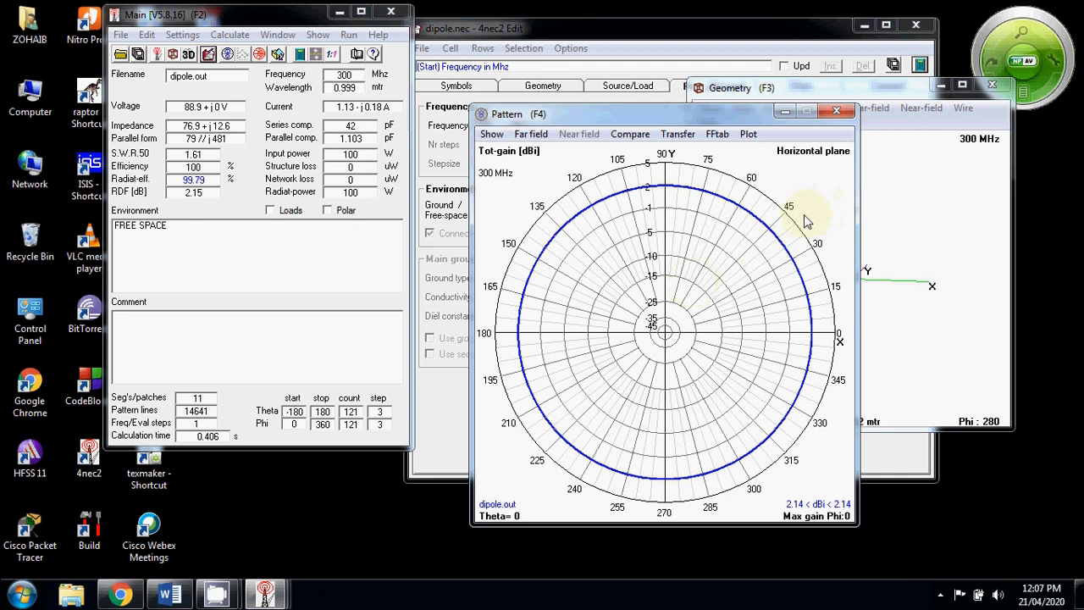
Advance the horizontal-plane pattern's theta from 0 to 90 degrees
{"action": "key", "text": "Right"}
{"action": "key", "text": "Right"}
{"action": "key", "text": "Right"}
{"action": "key", "text": "Right"}
{"action": "key", "text": "Right"}
{"action": "key", "text": "Right"}
{"action": "key", "text": "Right"}
{"action": "key", "text": "Right"}
{"action": "key", "text": "Right"}
{"action": "key", "text": "Right"}
{"action": "key", "text": "Right"}
{"action": "key", "text": "Right"}
{"action": "key", "text": "Right"}
{"action": "key", "text": "Right"}
{"action": "key", "text": "Right"}
{"action": "key", "text": "Right"}
{"action": "key", "text": "Right"}
{"action": "key", "text": "Right"}
{"action": "key", "text": "Right"}
{"action": "key", "text": "Right"}
{"action": "key", "text": "Right"}
{"action": "key", "text": "Right"}
{"action": "key", "text": "Right"}
{"action": "key", "text": "Right"}
{"action": "key", "text": "Right"}
{"action": "key", "text": "Right"}
{"action": "key", "text": "Right"}
{"action": "key", "text": "Right"}
{"action": "key", "text": "Right"}
{"action": "key", "text": "Right"}
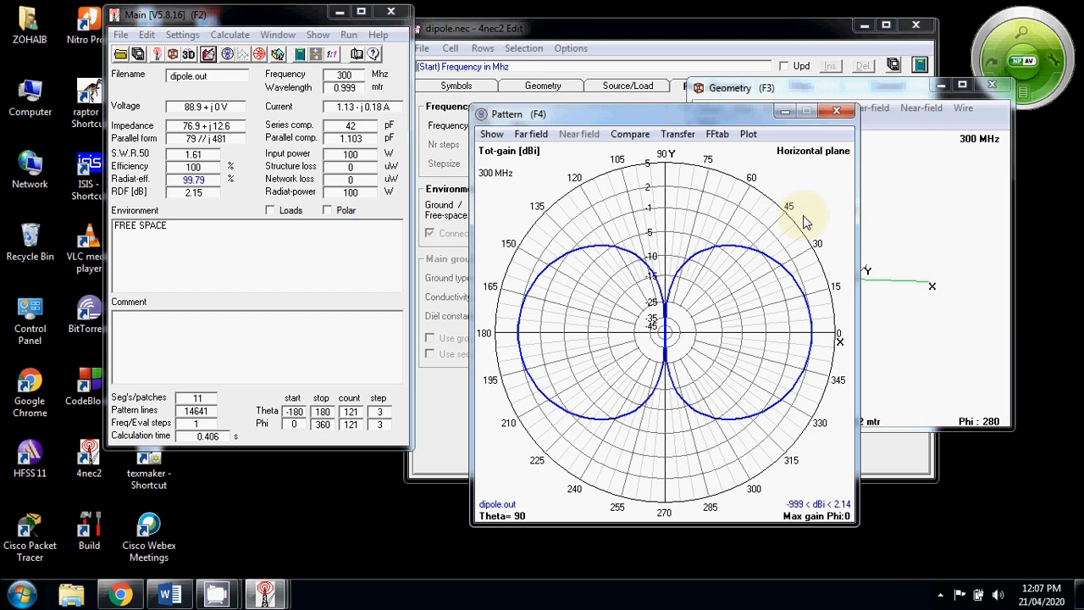
Lower the horizontal-plane pattern's theta past 66 degrees and raise it back through 90 to 180 degrees
{"action": "key", "text": "Left"}
{"action": "key", "text": "Left"}
{"action": "key", "text": "Left"}
{"action": "key", "text": "Left"}
{"action": "key", "text": "Left"}
{"action": "key", "text": "Left"}
{"action": "key", "text": "Left"}
{"action": "key", "text": "Left"}
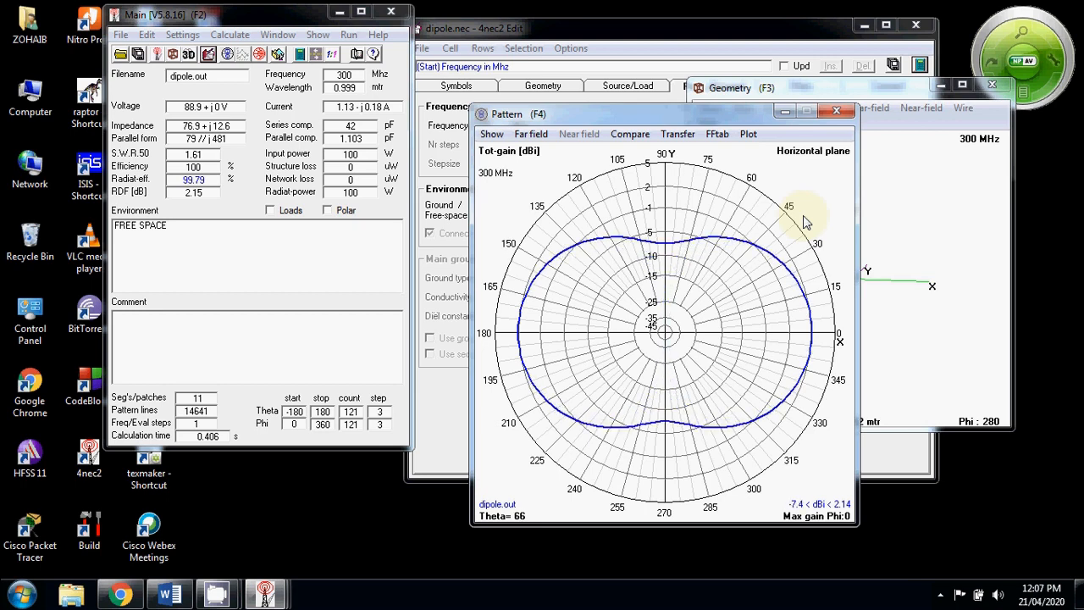
{"action": "key", "text": "Left"}
{"action": "key", "text": "Left"}
{"action": "key", "text": "Left"}
{"action": "key", "text": "Right"}
{"action": "key", "text": "Right"}
{"action": "key", "text": "Right"}
{"action": "key", "text": "Right"}
{"action": "key", "text": "Right"}
{"action": "key", "text": "Right"}
{"action": "key", "text": "Right"}
{"action": "key", "text": "Right"}
{"action": "key", "text": "Right"}
{"action": "key", "text": "Right"}
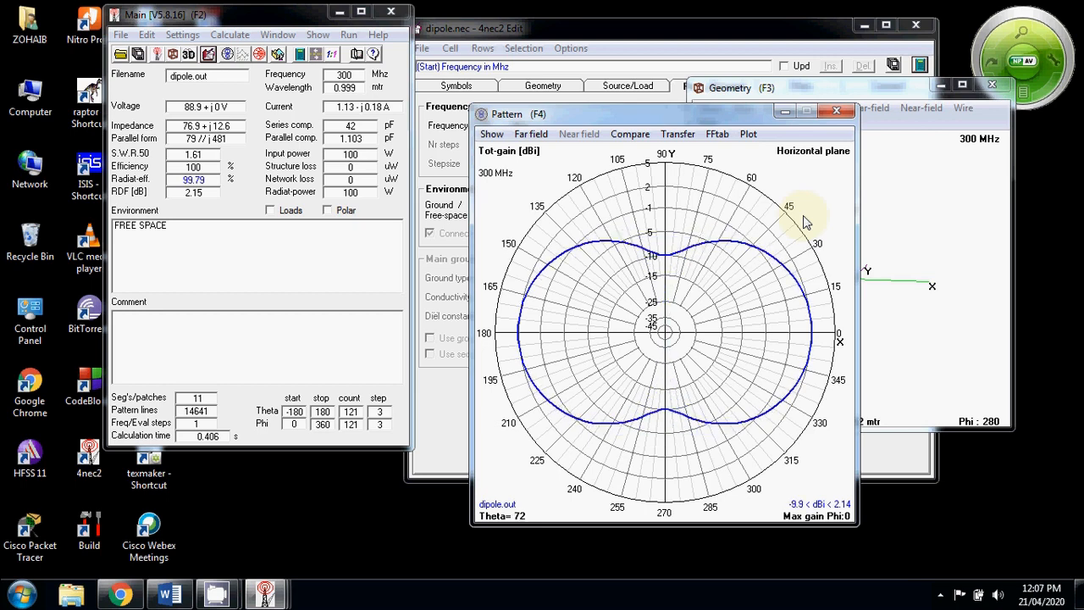
{"action": "key", "text": "Right"}
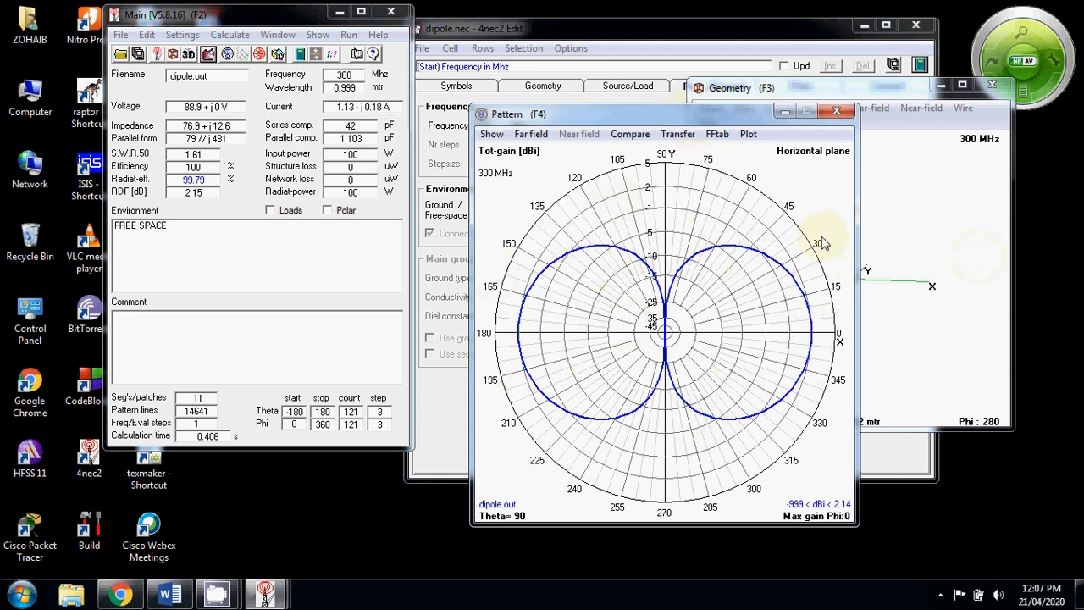
{"action": "key", "text": "Right"}
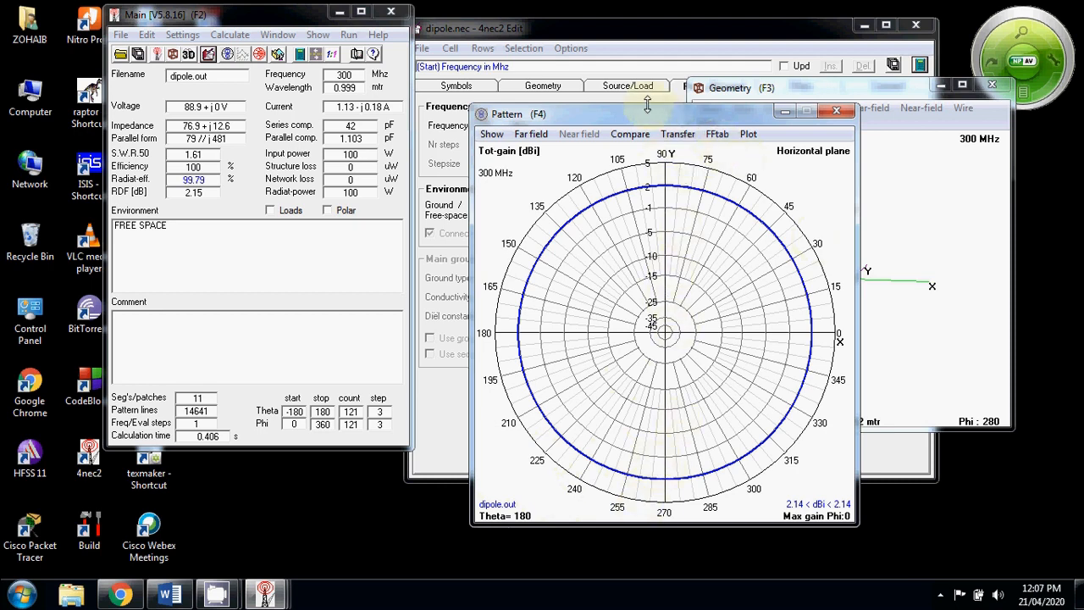
Open the 3D viewer for dipole.out and display the radiation pattern in the Multi-color style
{"action": "left_click", "coordinate": [243, 24]}
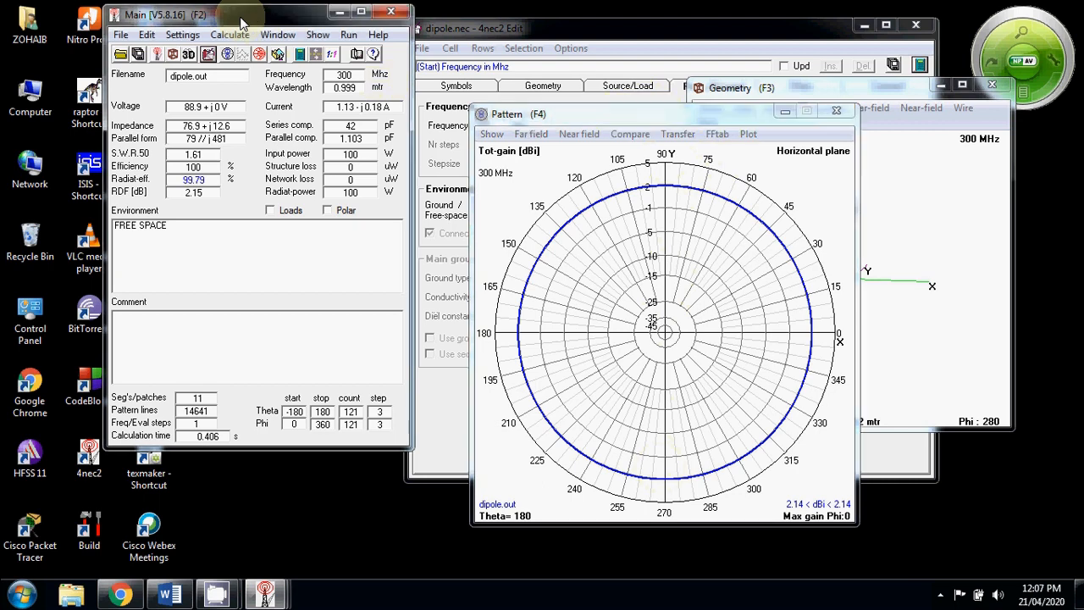
{"action": "left_click", "coordinate": [188, 55]}
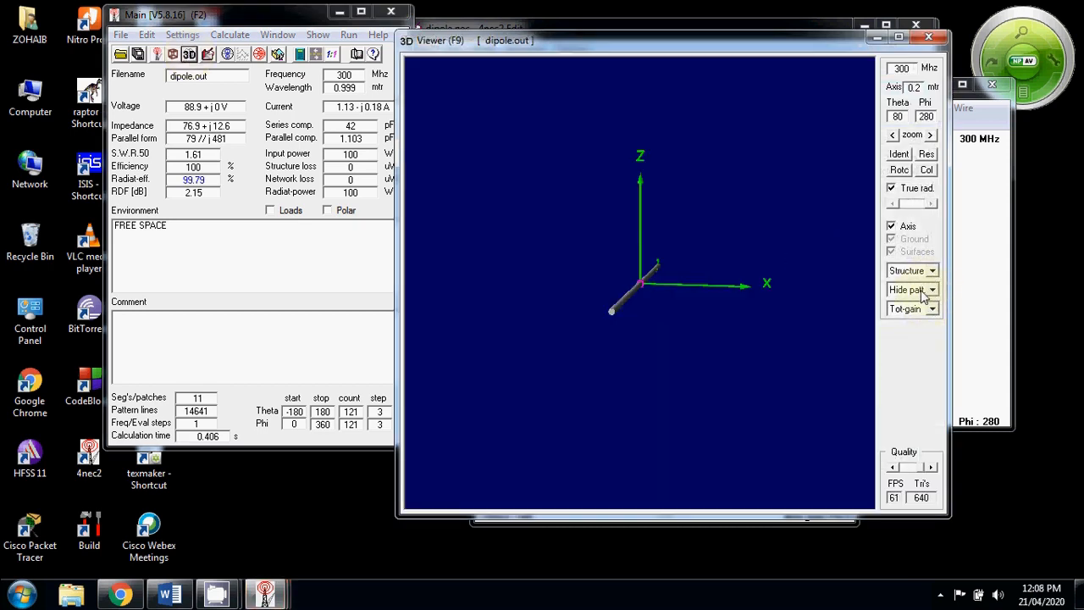
{"action": "left_click", "coordinate": [926, 292]}
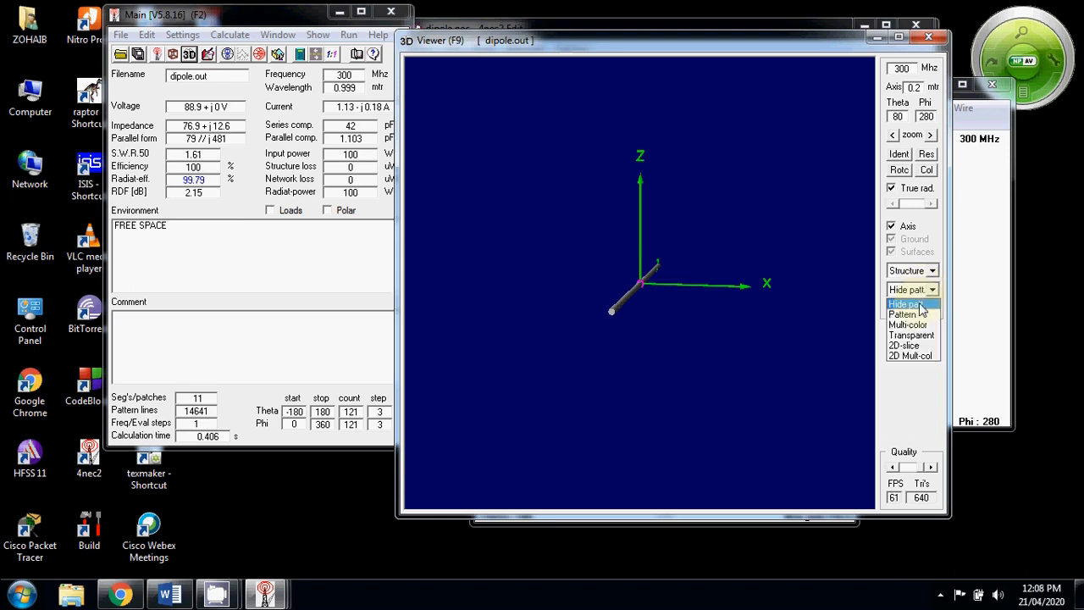
{"action": "left_click", "coordinate": [908, 325]}
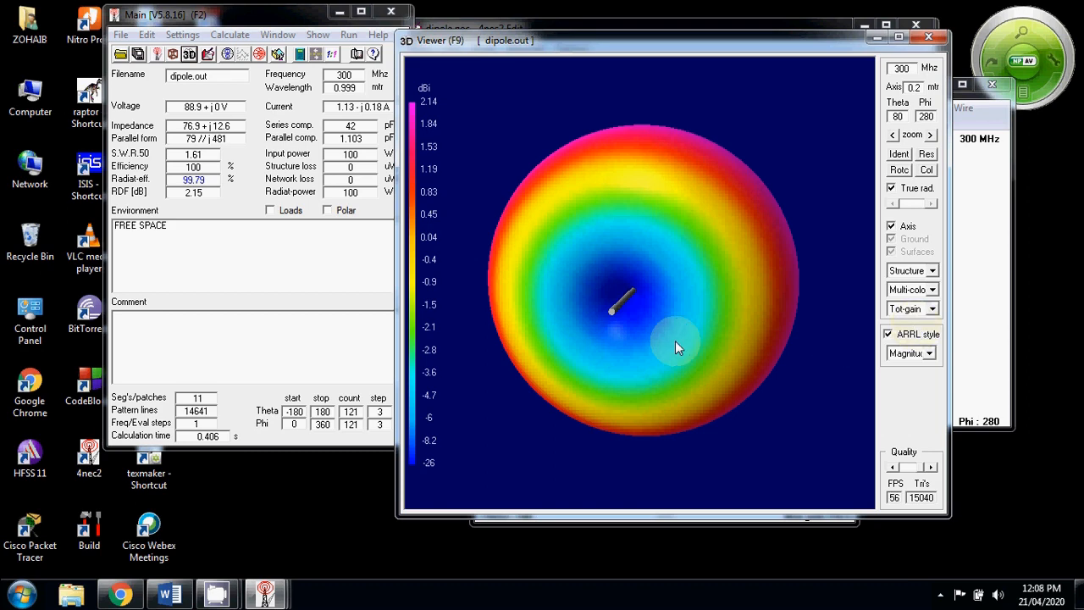
Examine the multi-color 3D pattern from the side and along the dipole axis, and close the 3D viewer
{"action": "left_click_drag", "start_coordinate": [715, 336], "coordinate": [701, 292]}
{"action": "left_click_drag", "start_coordinate": [652, 373], "coordinate": [726, 375]}
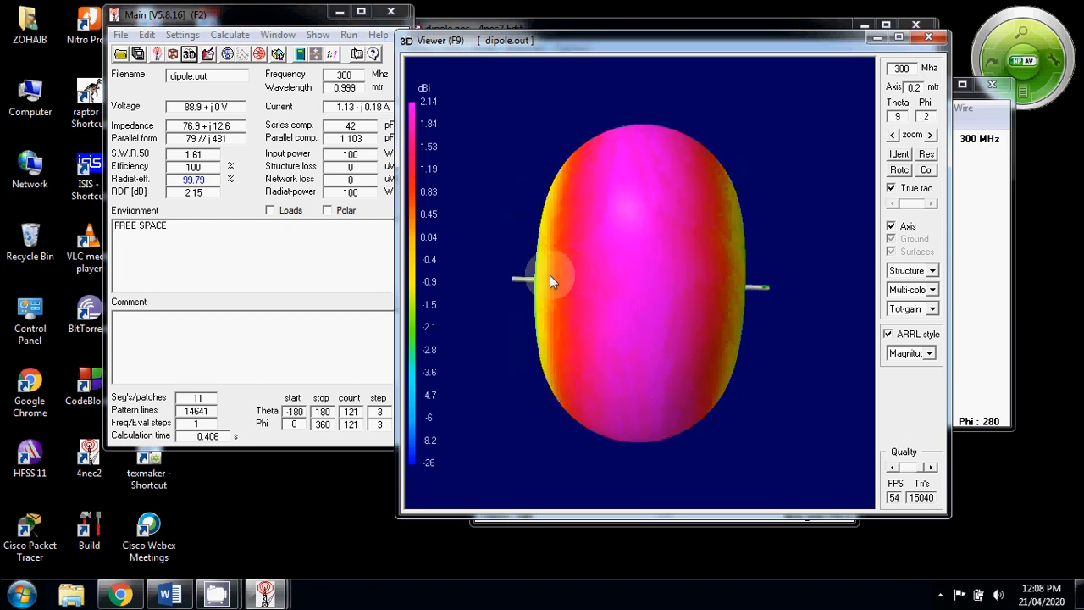
{"action": "left_click_drag", "start_coordinate": [608, 347], "coordinate": [555, 316]}
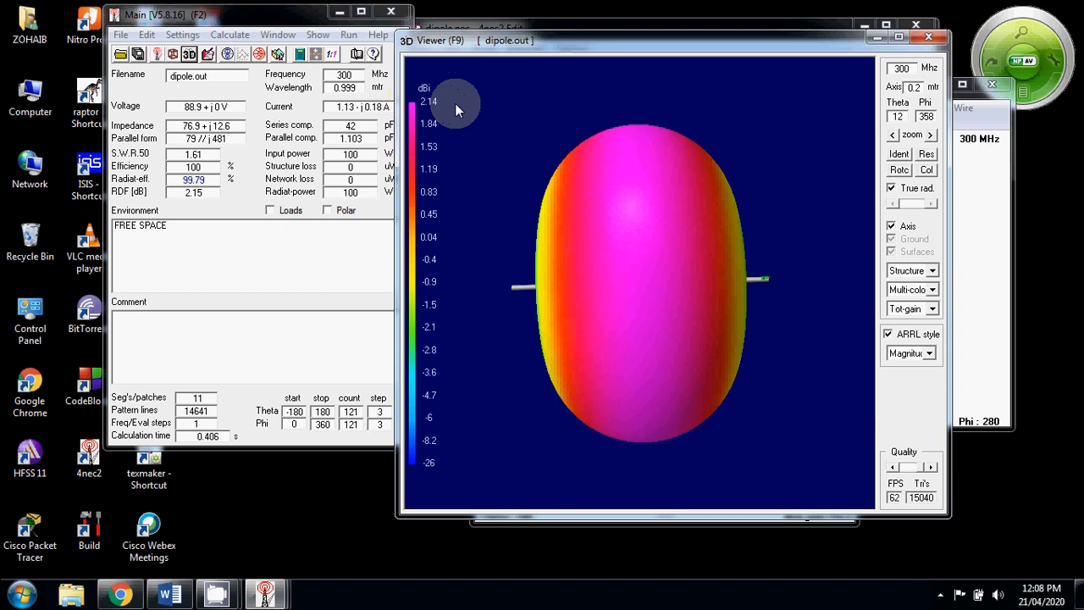
{"action": "left_click_drag", "start_coordinate": [653, 366], "coordinate": [714, 231]}
{"action": "left_click_drag", "start_coordinate": [671, 332], "coordinate": [726, 231]}
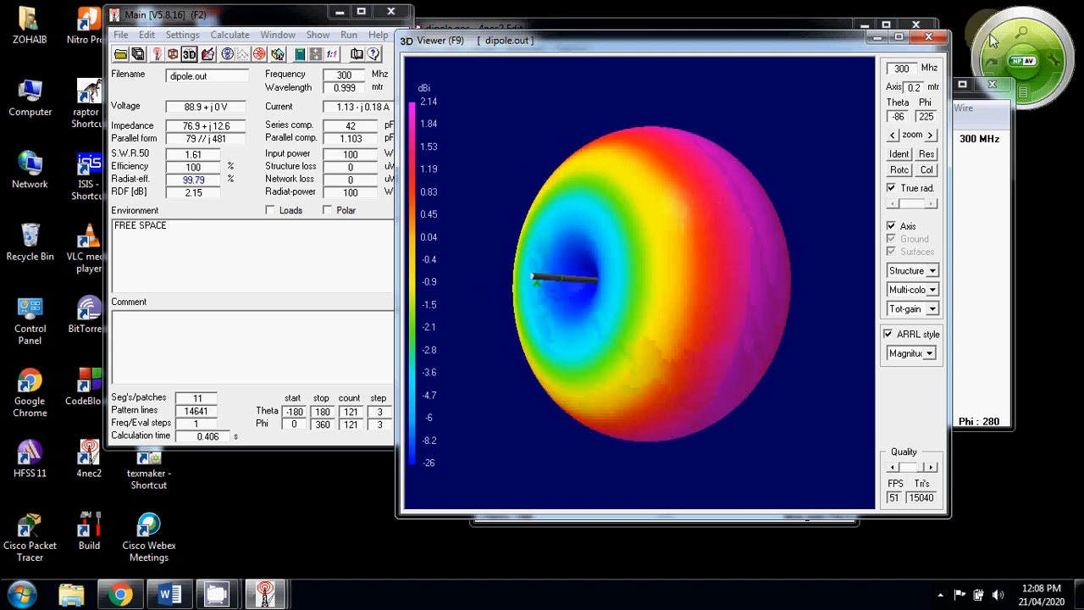
{"action": "left_click", "coordinate": [929, 37]}
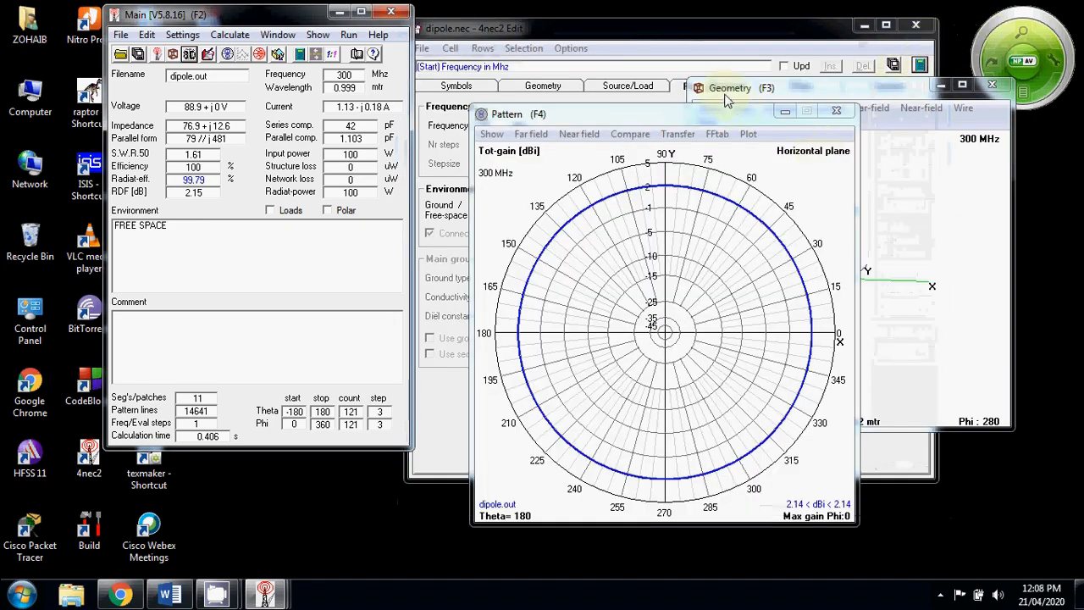
{"action": "left_click_drag", "start_coordinate": [726, 121], "coordinate": [495, 110]}
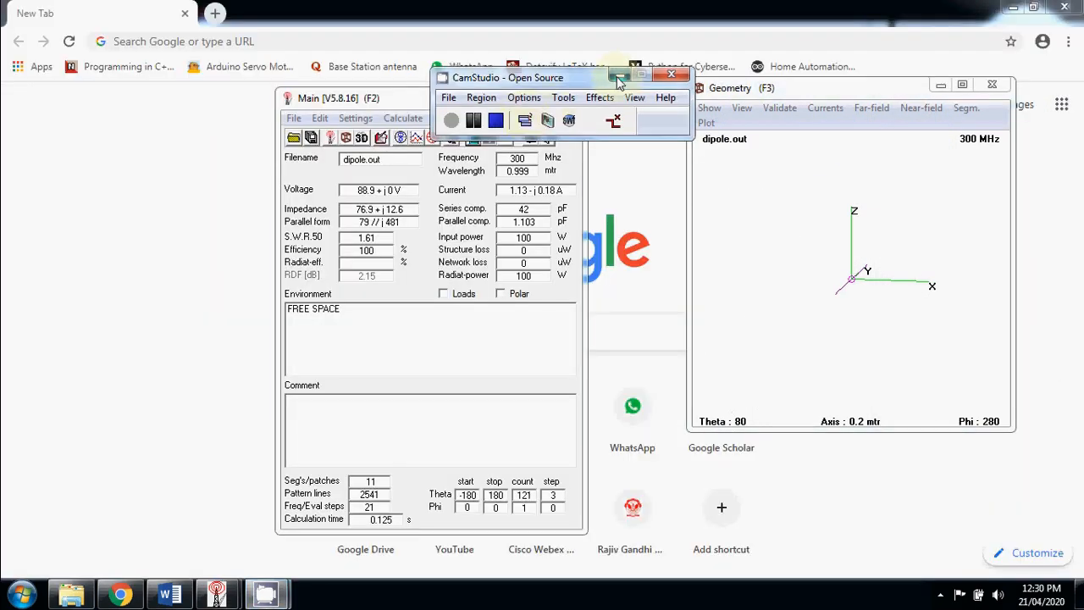
{"action": "left_click", "coordinate": [619, 78]}
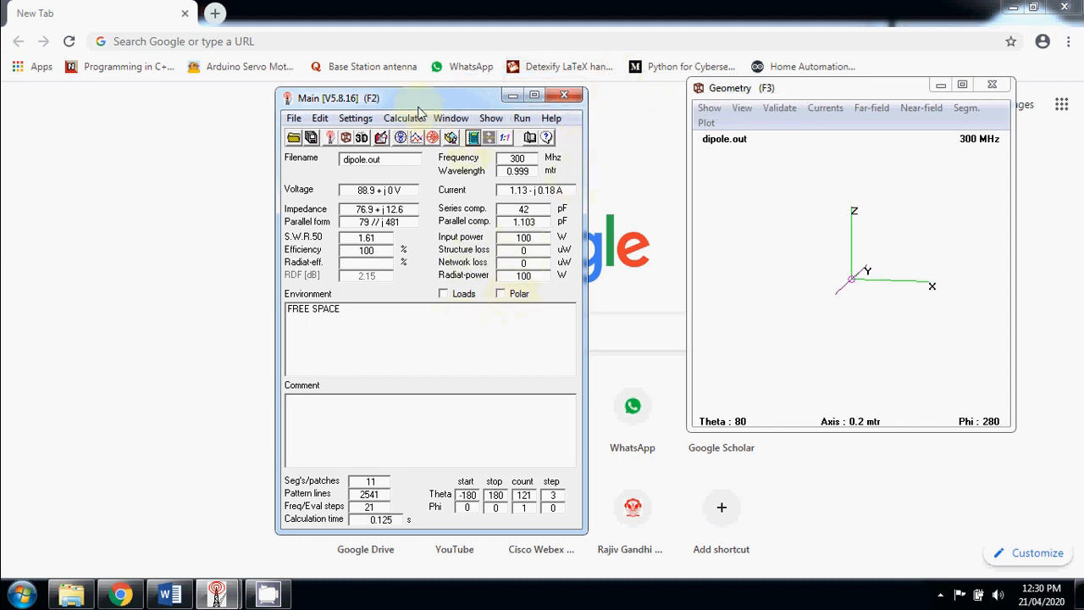
{"action": "left_click_drag", "start_coordinate": [409, 102], "coordinate": [267, 46]}
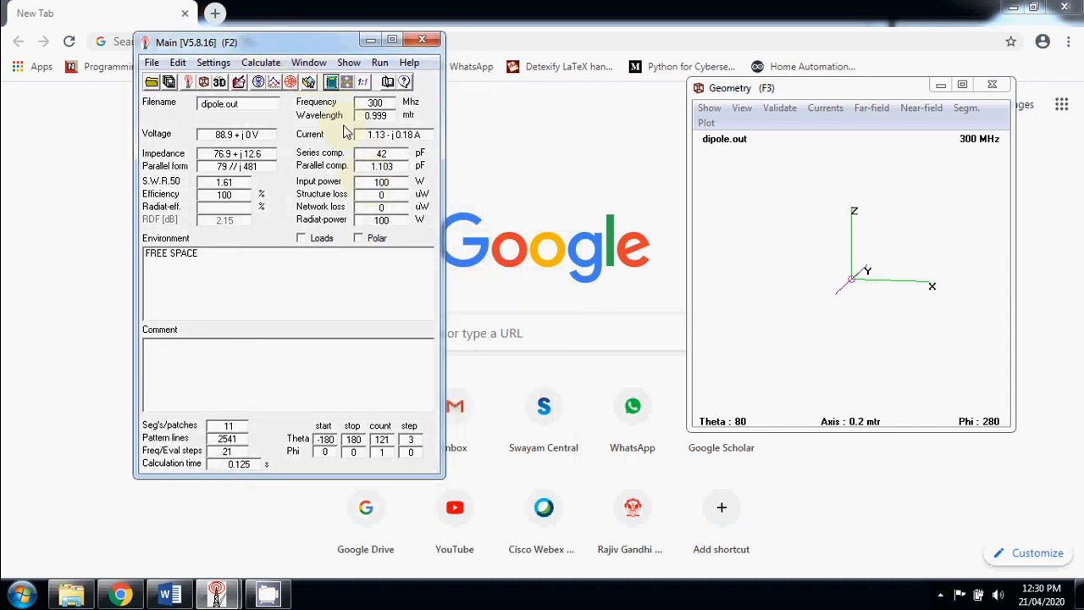
{"action": "left_click_drag", "start_coordinate": [287, 49], "coordinate": [319, 67]}
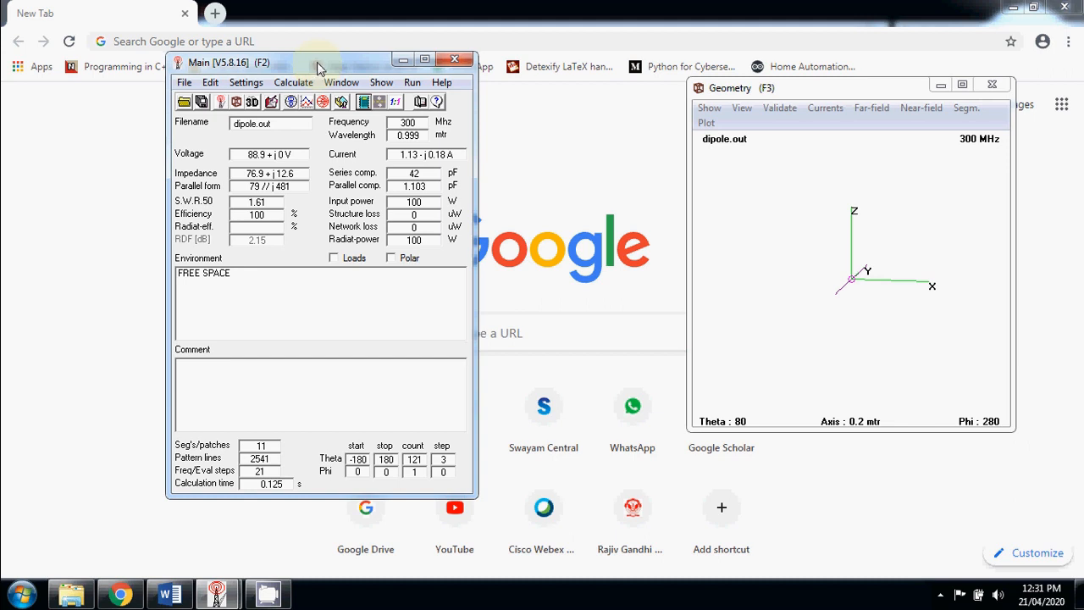
{"action": "left_click_drag", "start_coordinate": [319, 67], "coordinate": [257, 53]}
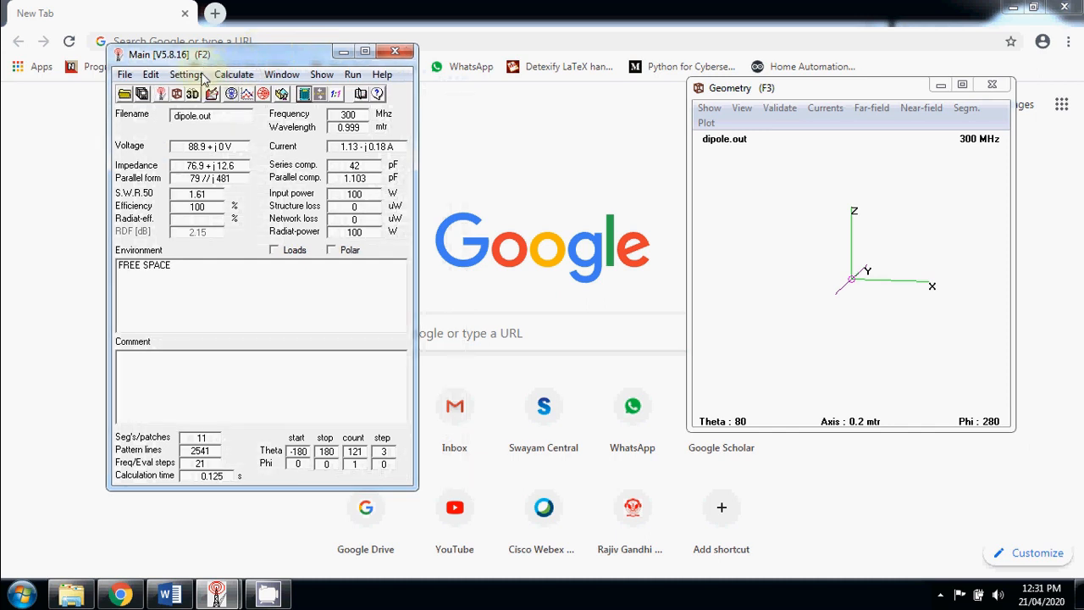
Generate a vertical-plane frequency sweep of the dipole from 290 to 310 MHz in steps of 1 at 3-degree resolution
{"action": "left_click", "coordinate": [305, 96]}
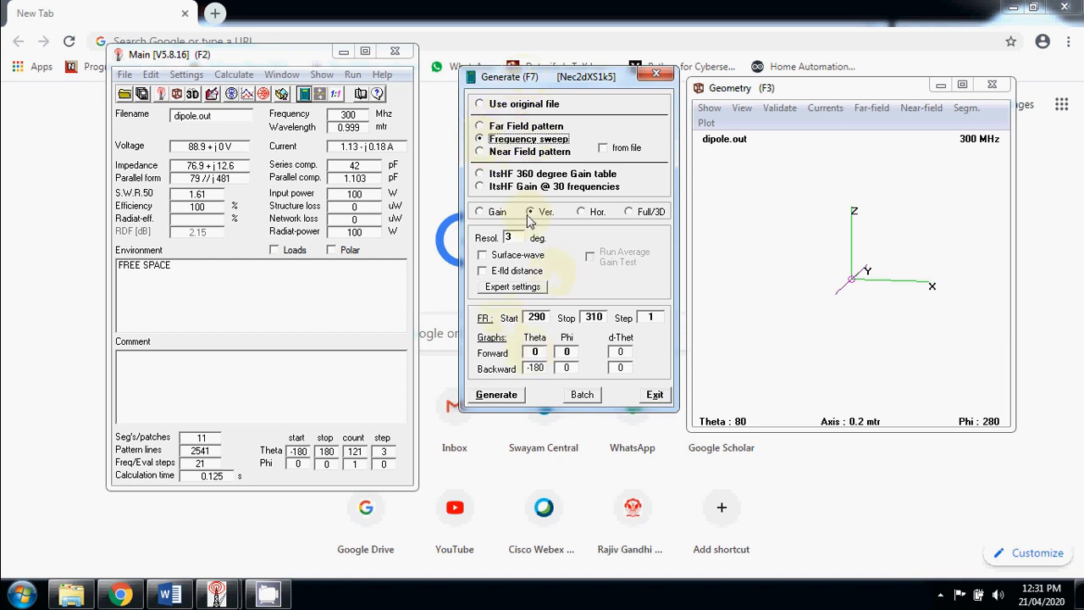
{"action": "left_click", "coordinate": [496, 127]}
{"action": "left_click", "coordinate": [493, 139]}
{"action": "double_click", "coordinate": [535, 318]}
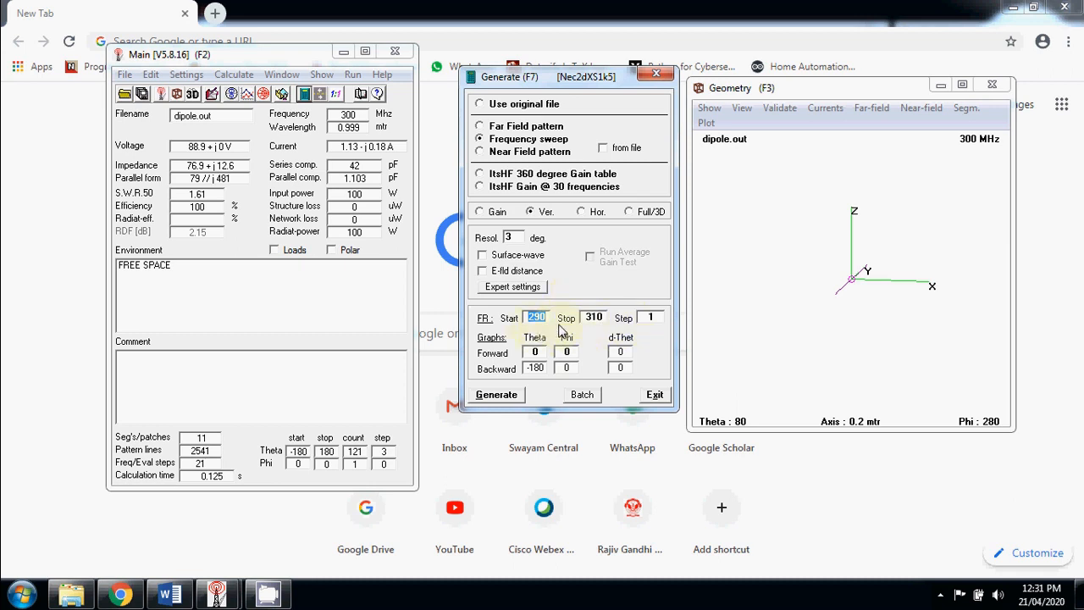
{"action": "left_click", "coordinate": [603, 317]}
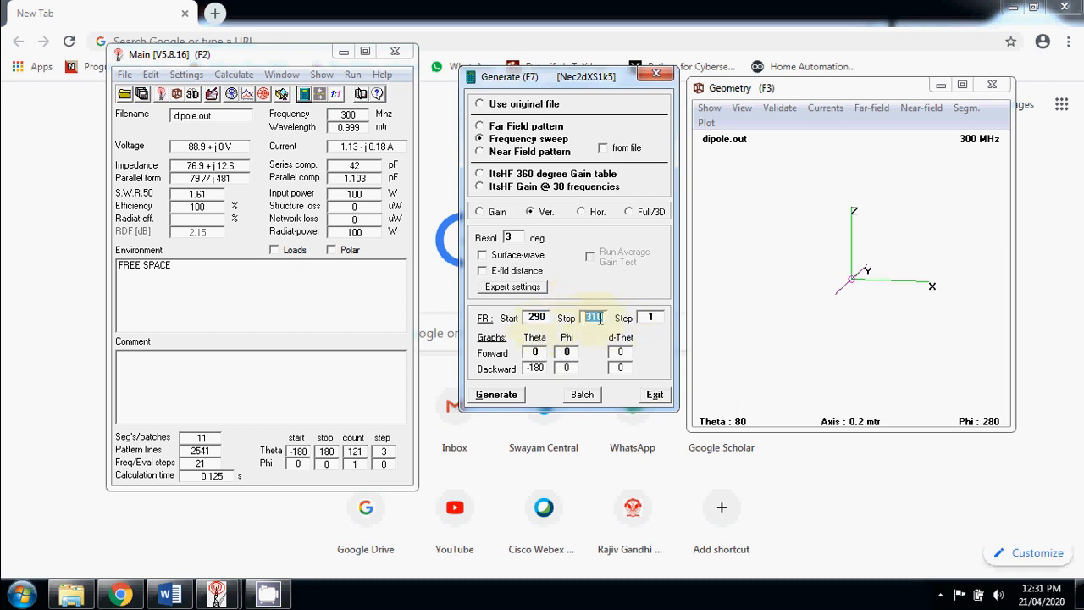
{"action": "left_click_drag", "start_coordinate": [582, 317], "coordinate": [604, 317]}
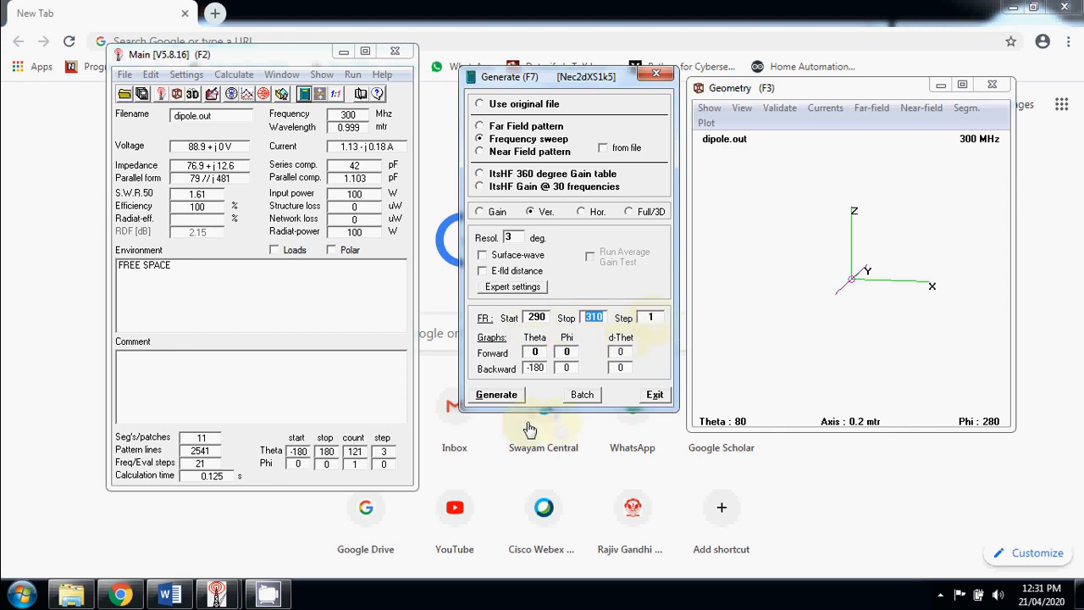
{"action": "left_click", "coordinate": [506, 396]}
{"action": "left_click", "coordinate": [506, 395]}
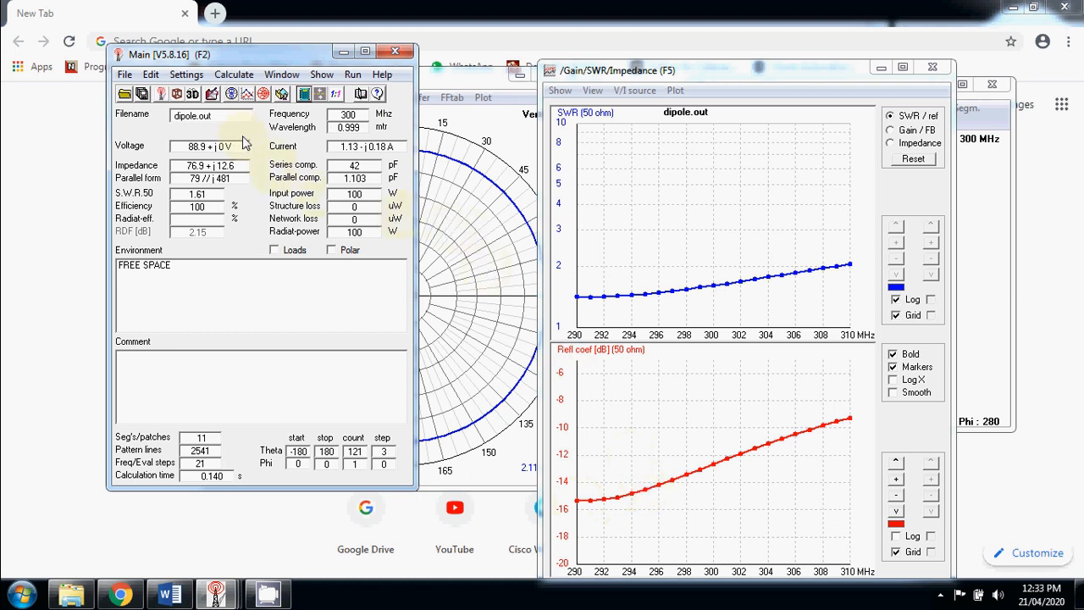
Open dipole.nec for editing and set the len symbol to 0.455
{"action": "left_click", "coordinate": [212, 94]}
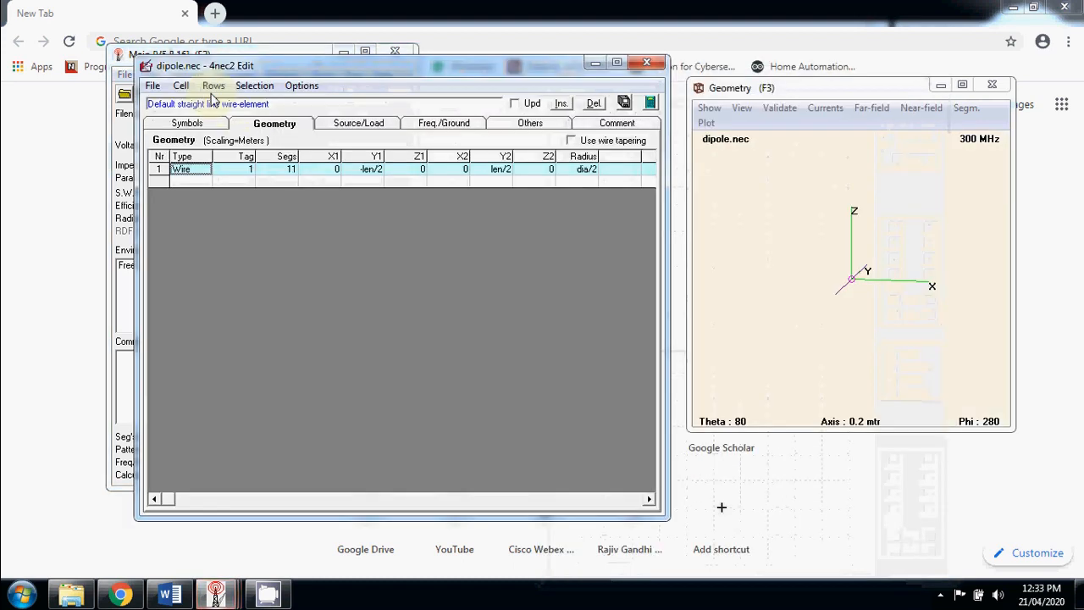
{"action": "left_click", "coordinate": [187, 123]}
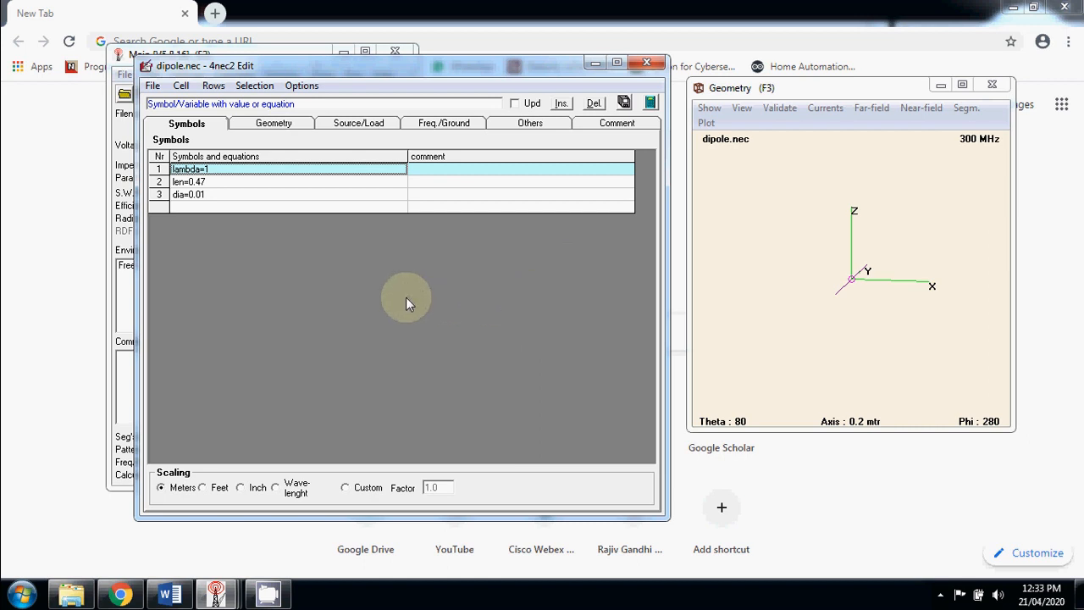
{"action": "left_click", "coordinate": [216, 183]}
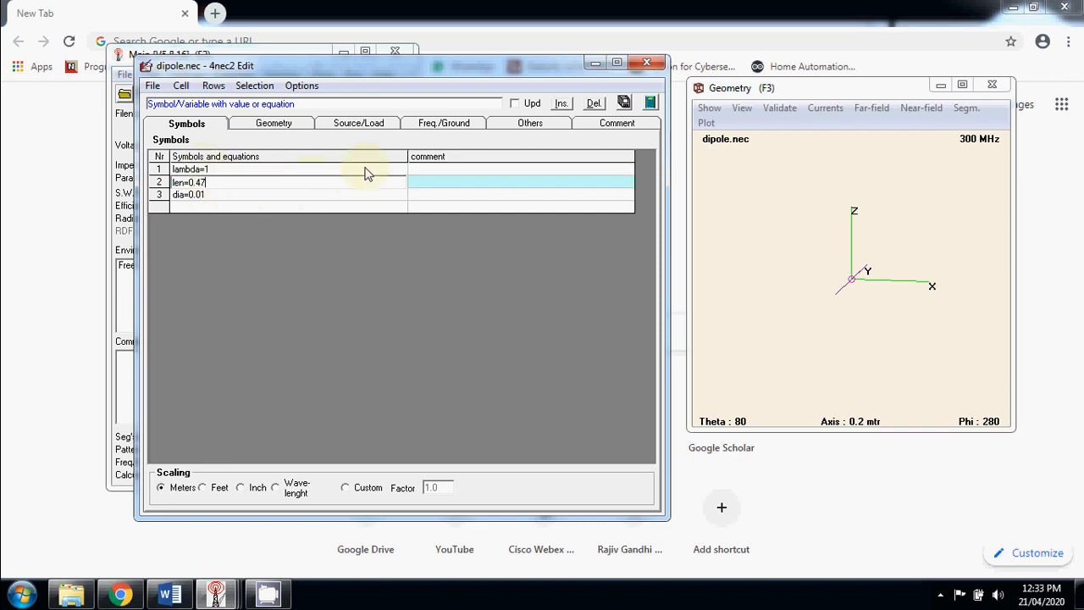
{"action": "key", "text": "BackSpace"}
{"action": "type", "text": "55"}
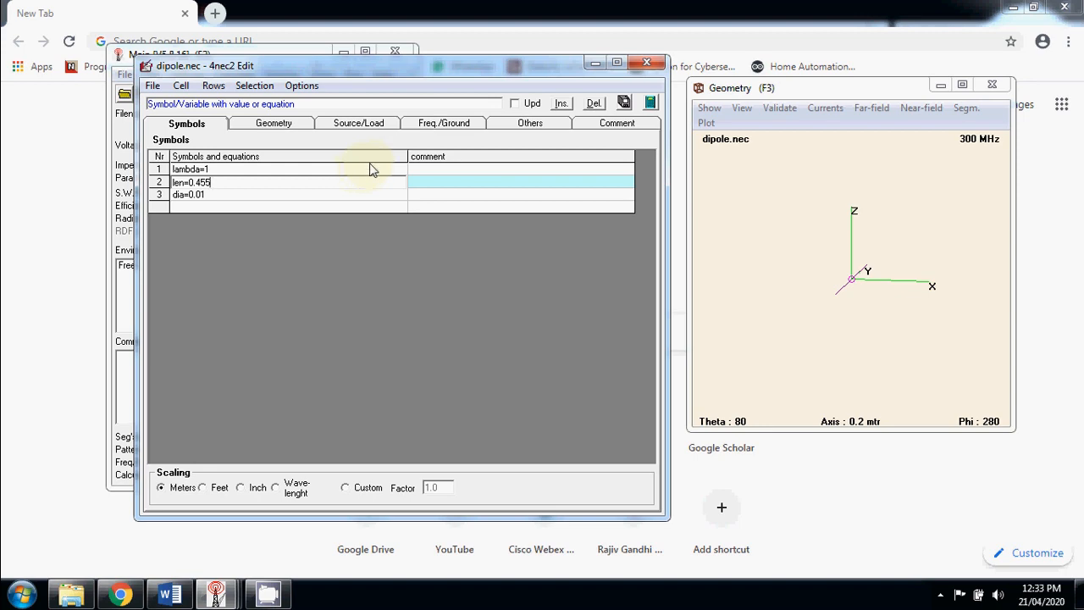
Rerun the 290 to 310 MHz frequency sweep with the on-screen data and inspect the Gain/FB curve at 300 MHz
{"action": "left_click", "coordinate": [650, 104]}
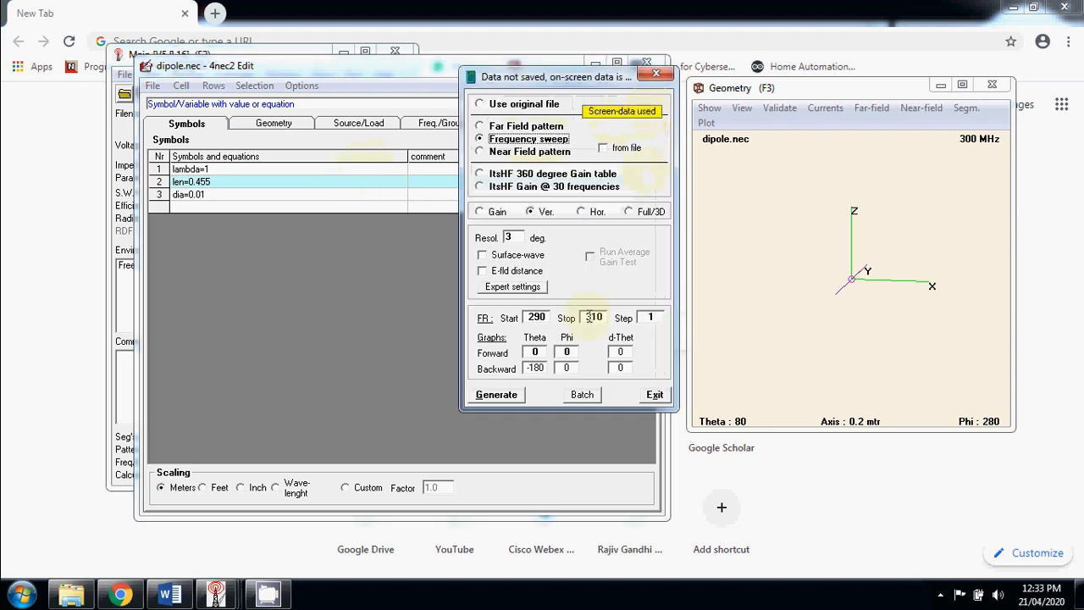
{"action": "left_click", "coordinate": [504, 397]}
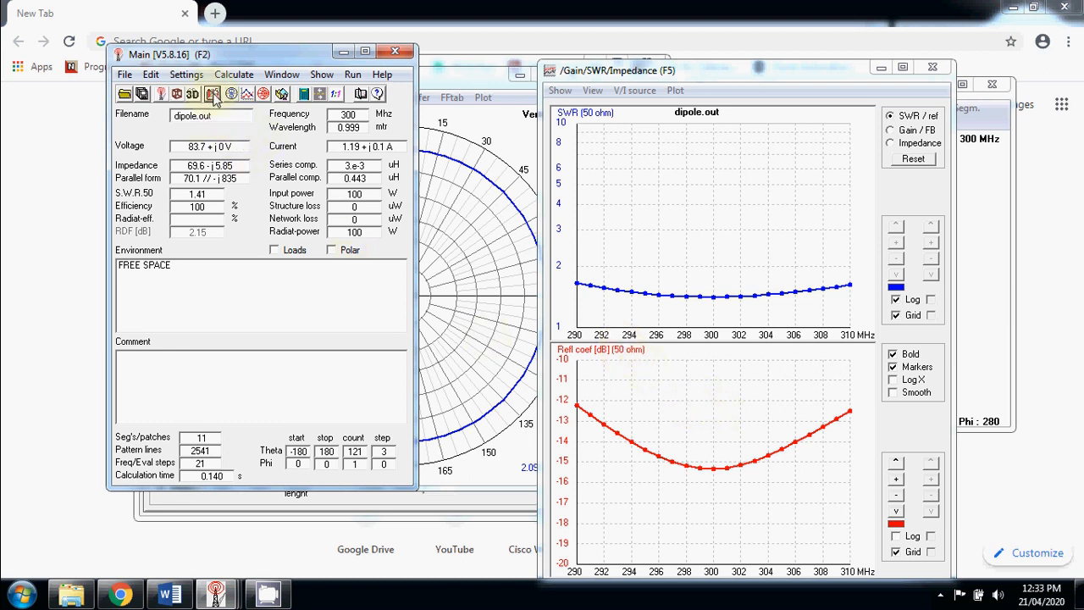
{"action": "left_click", "coordinate": [891, 133]}
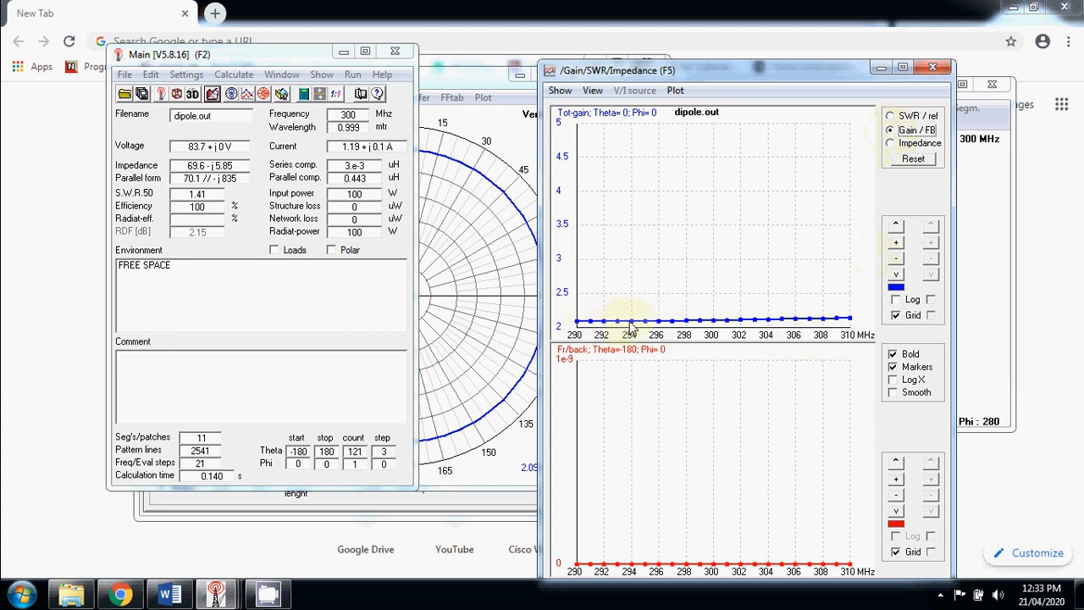
{"action": "left_click", "coordinate": [718, 325]}
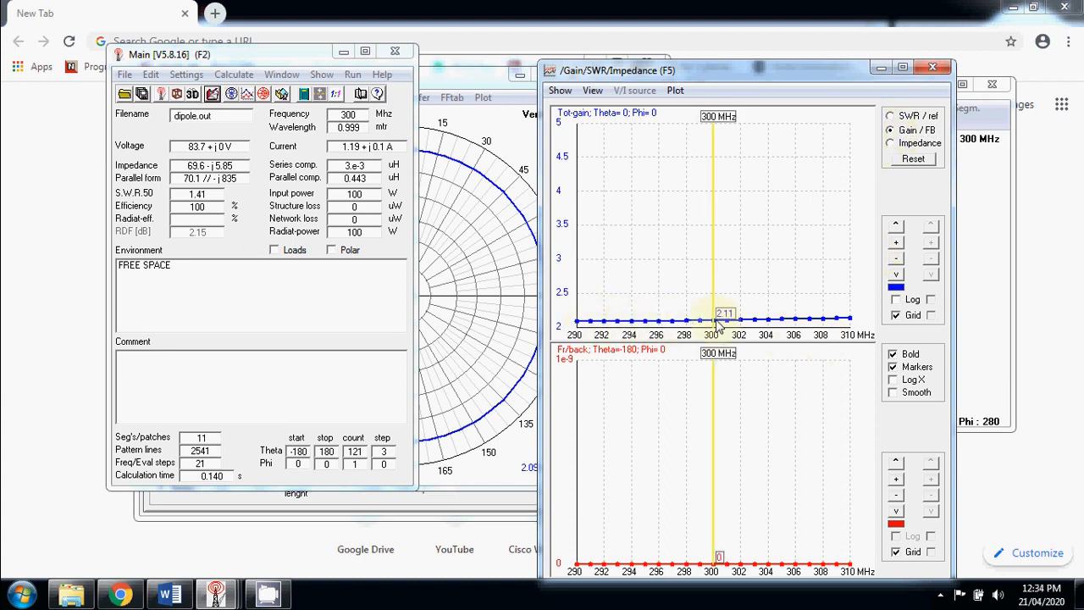